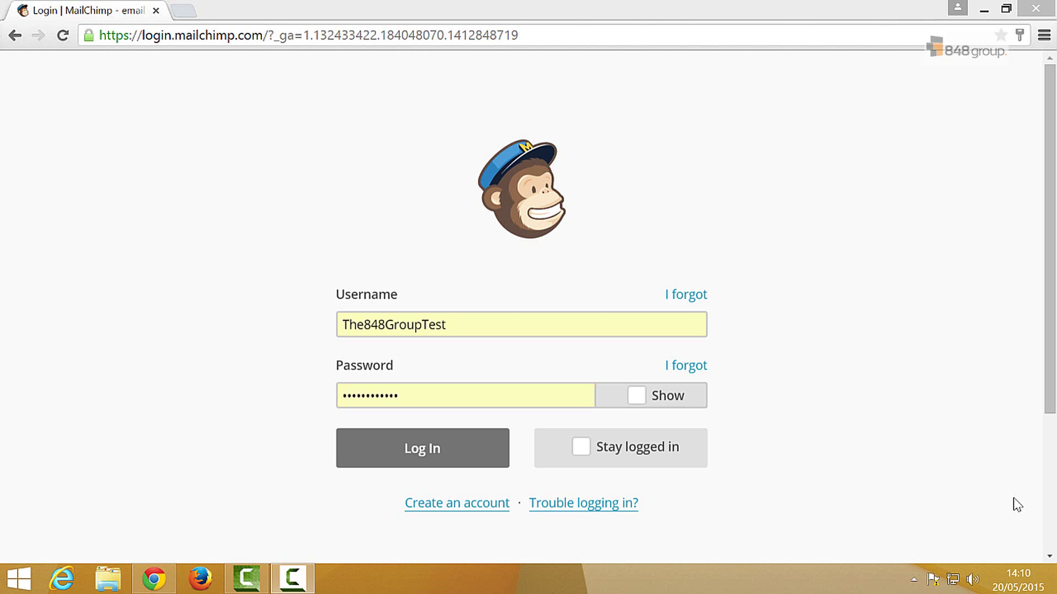
Log in to the MailChimp demo account using the pre-filled credentials
left_click(421, 467)
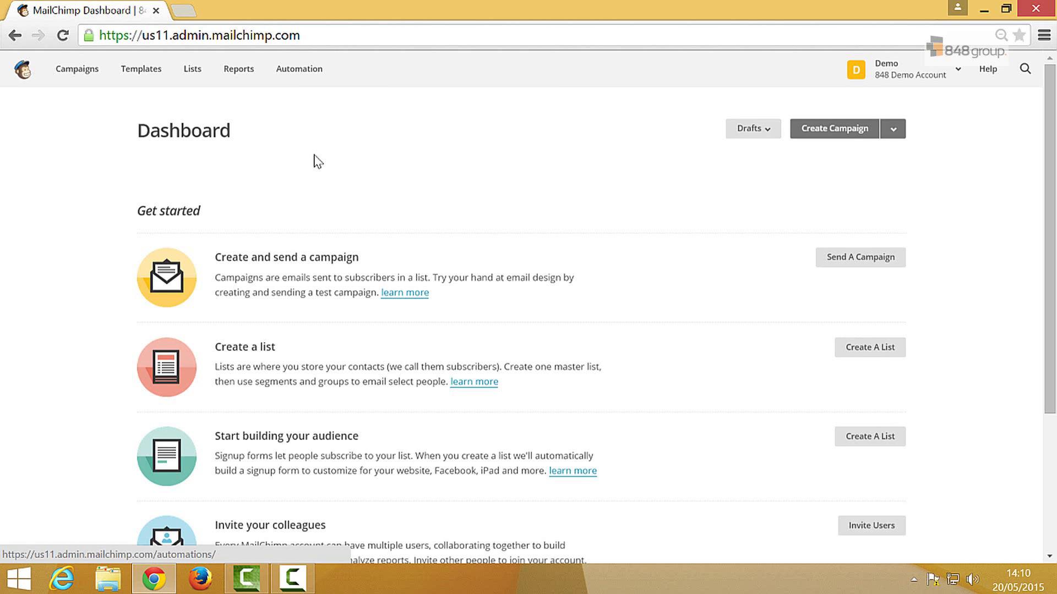
Start a new mailing list named 'Test LIst'
left_click(194, 86)
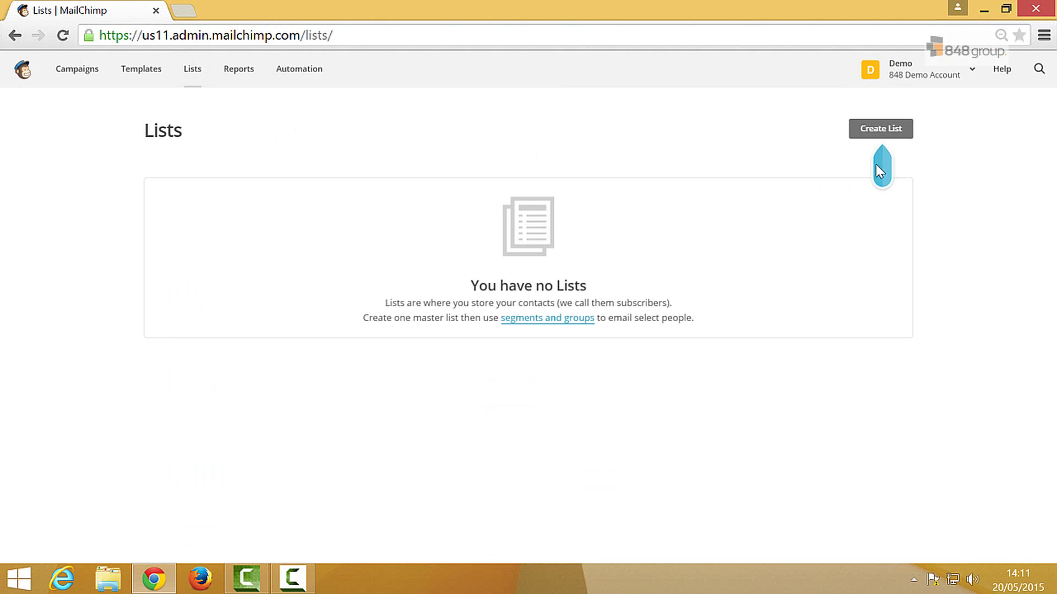
left_click(881, 135)
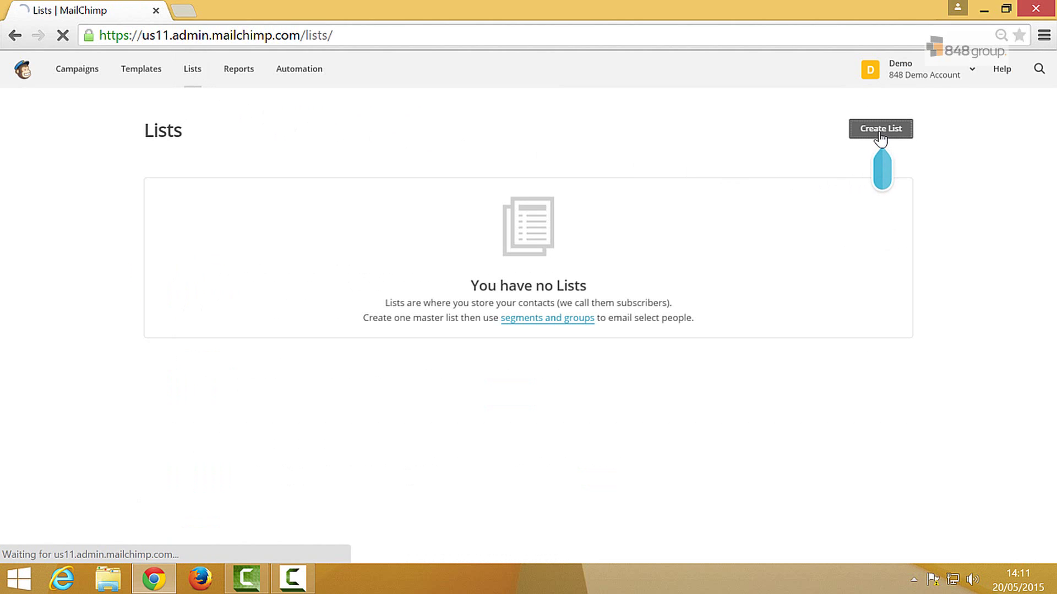
middle_click(708, 186)
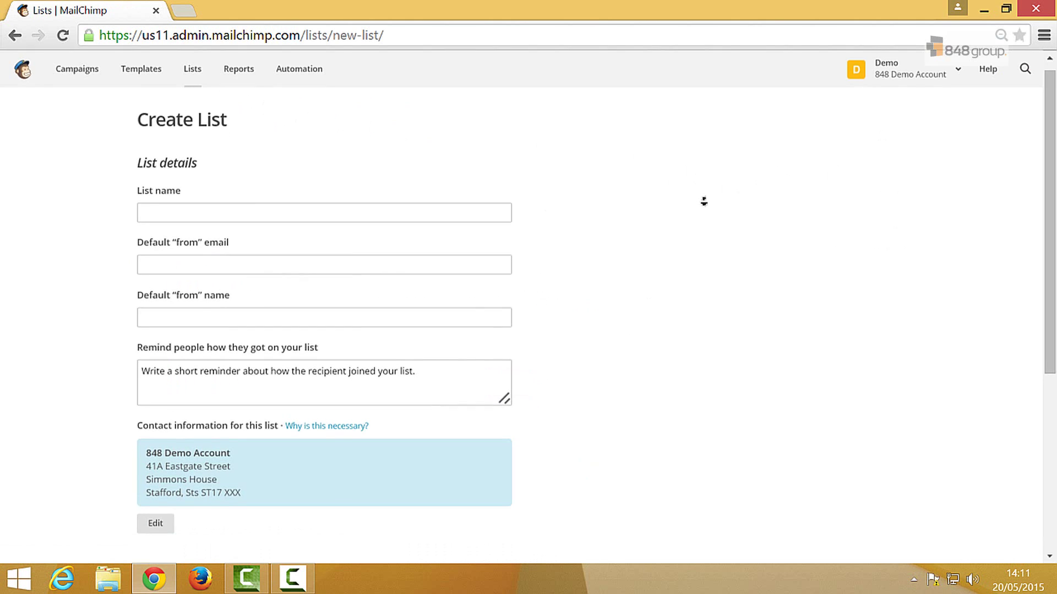
left_click(430, 198)
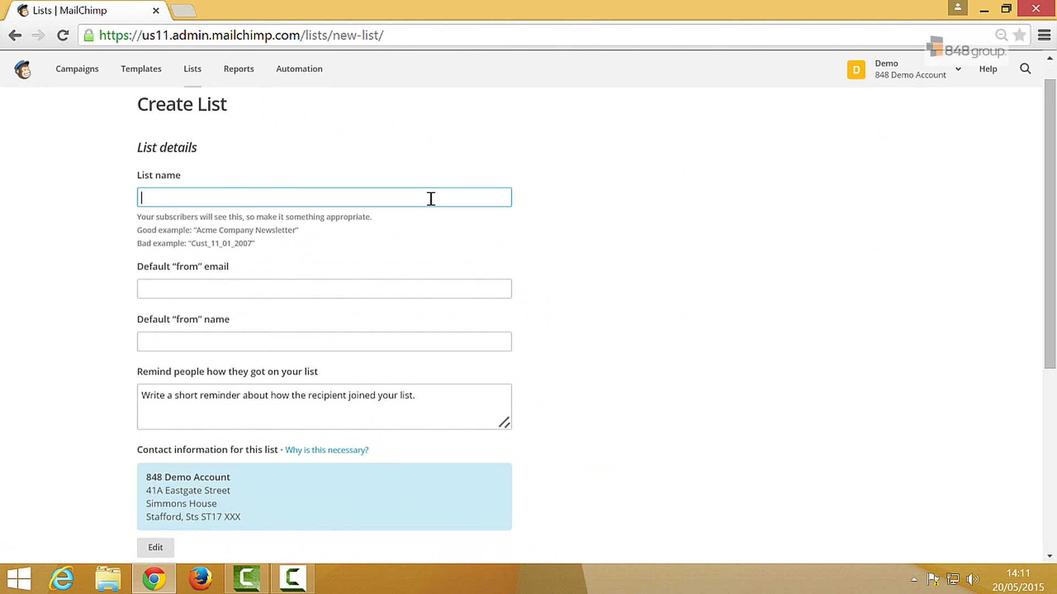
type("Test LIst")
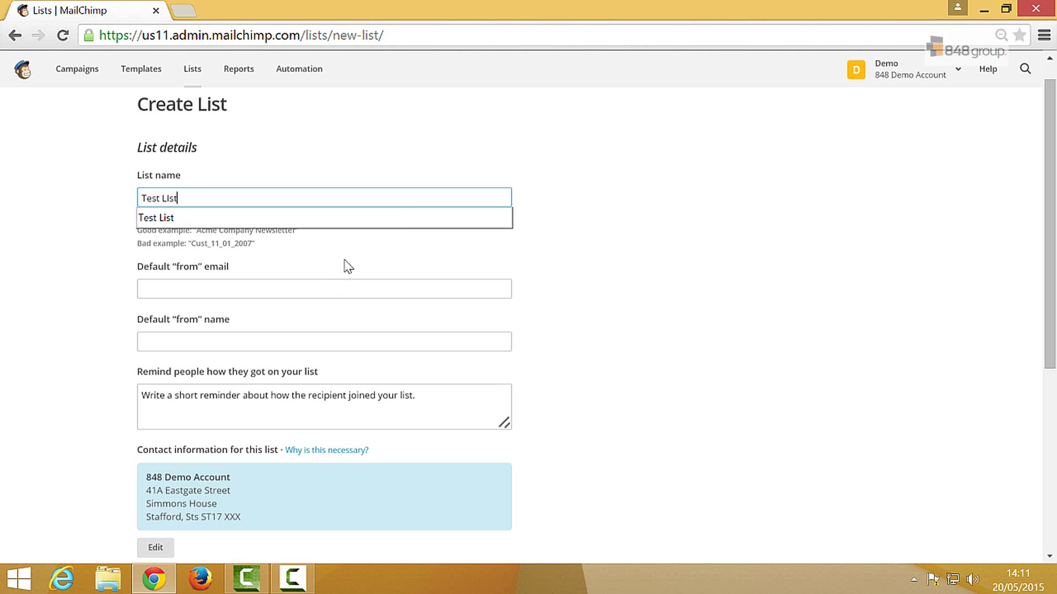
Enter the sender's e-mail and name, and a reminder that recipients are existing 848 customers
left_click(330, 289)
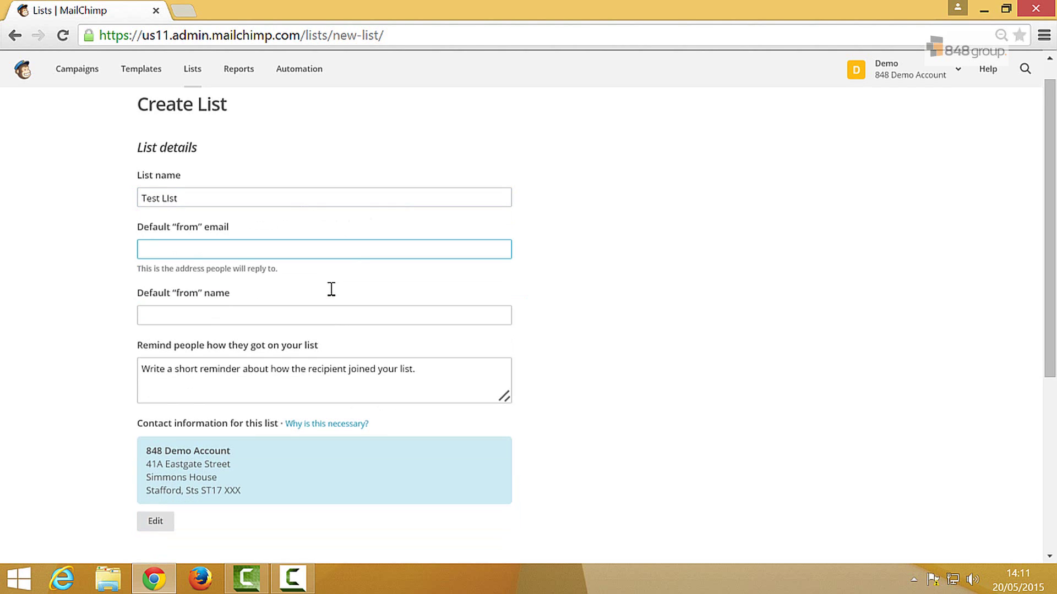
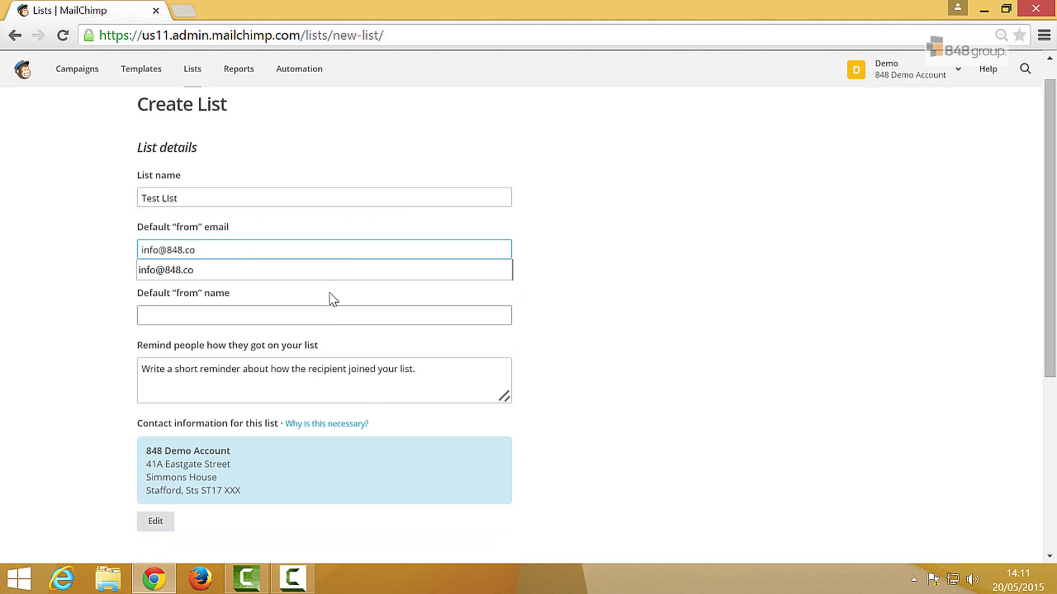
left_click(304, 322)
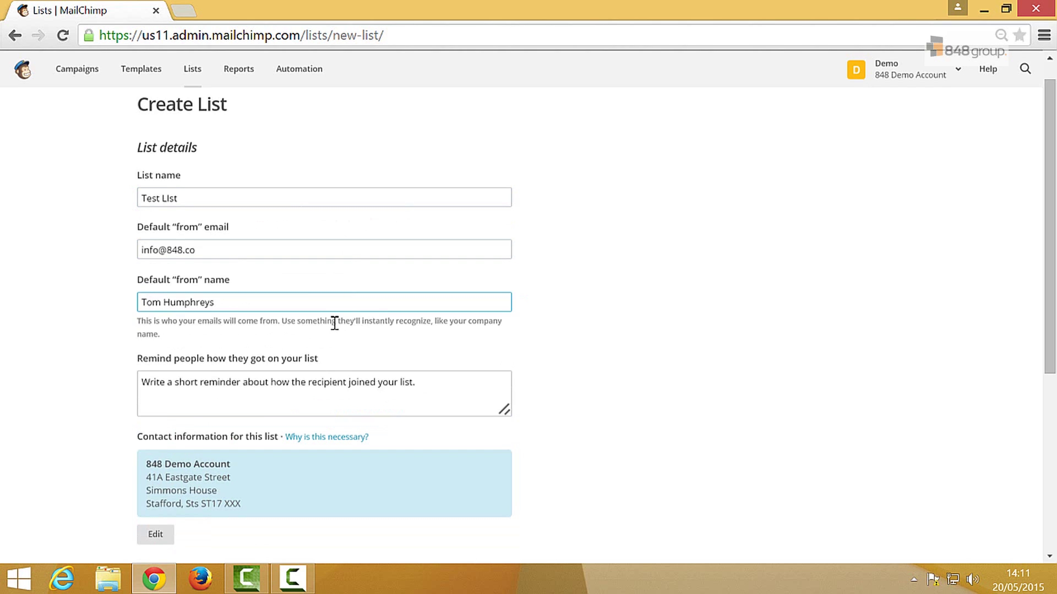
left_click(433, 384)
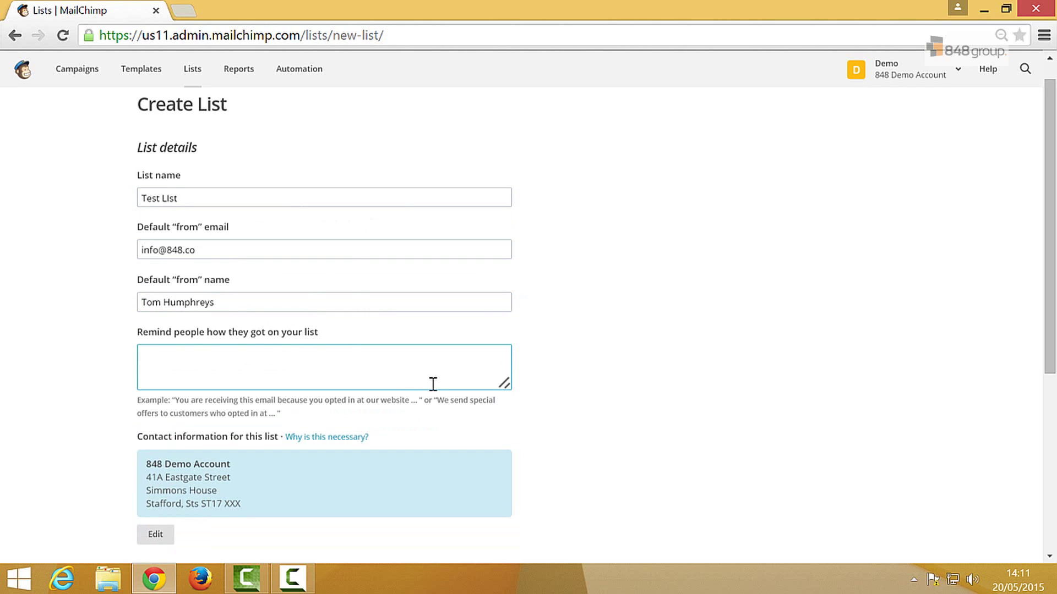
type("You are receiving this ema")
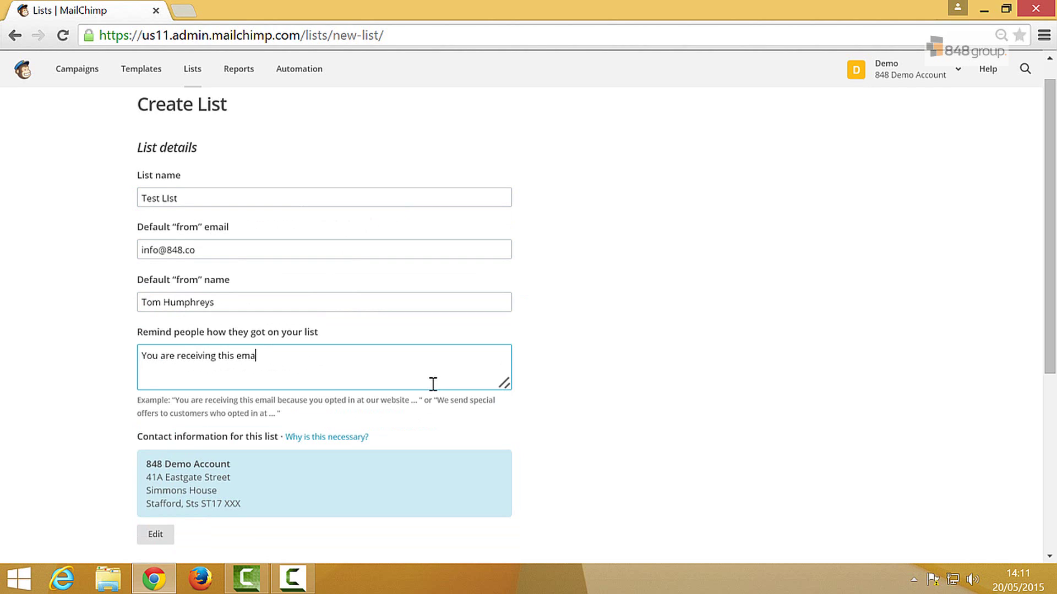
type("il because you are an existing 848")
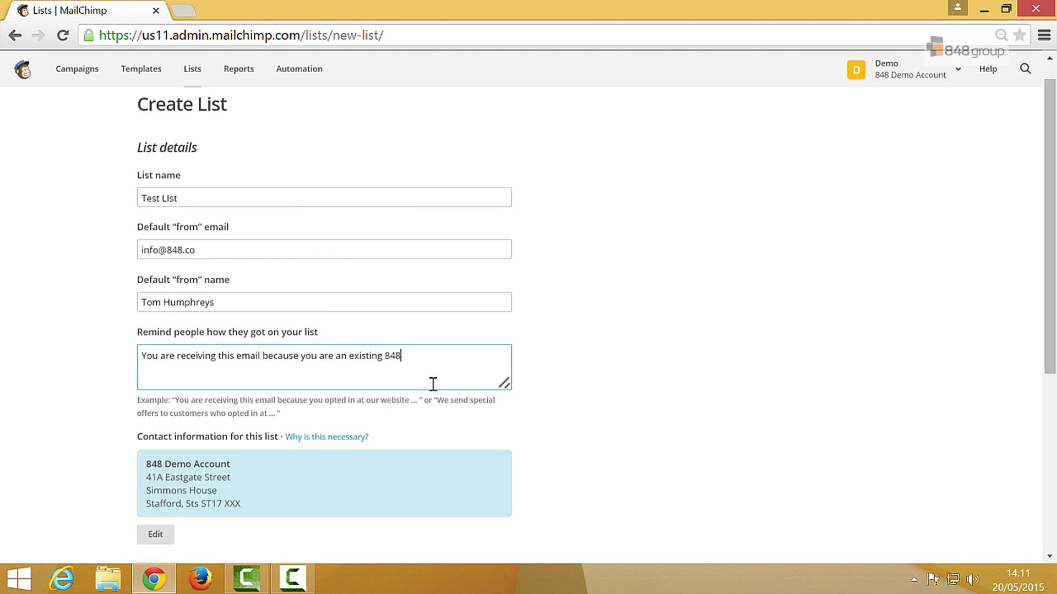
type(" customers")
middle_click(582, 397)
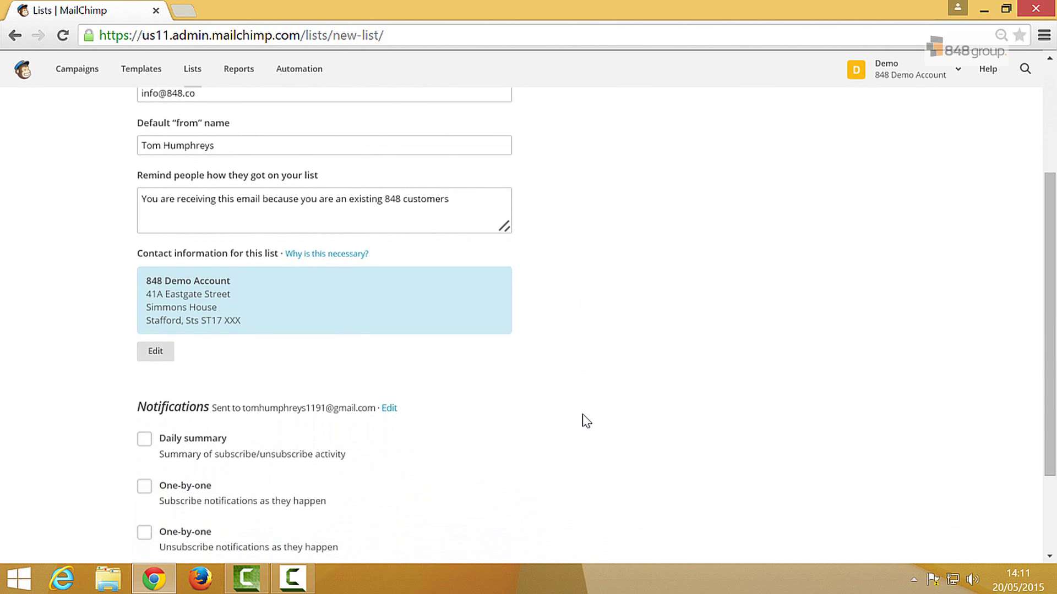
left_click(582, 417)
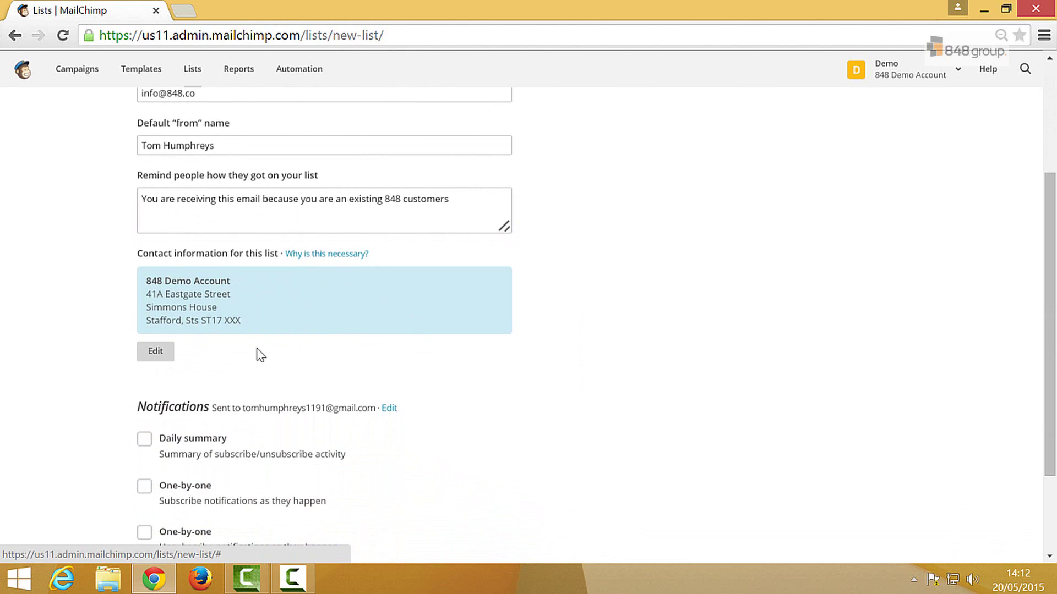
scroll(499, 341, "down", 2)
scroll(498, 365, "down", 3)
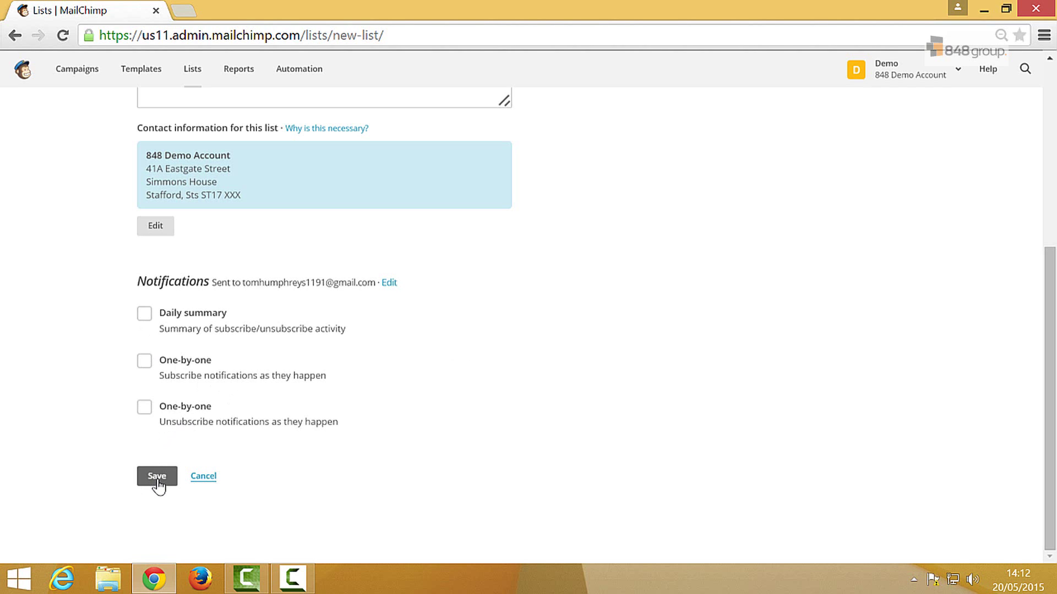
Save Test LIst and bring up its Stats options
left_click(157, 477)
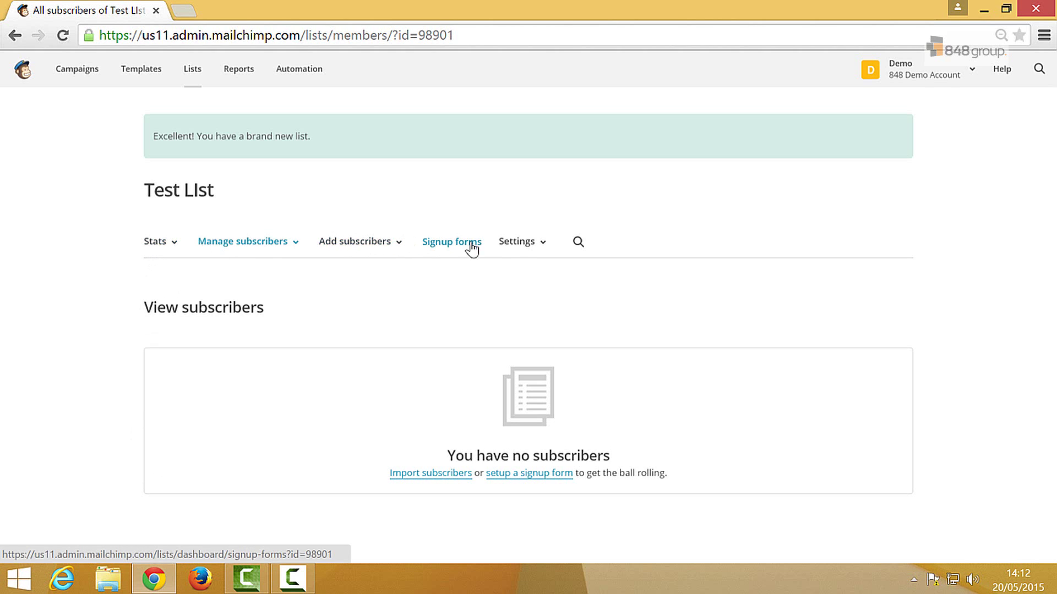
left_click(179, 247)
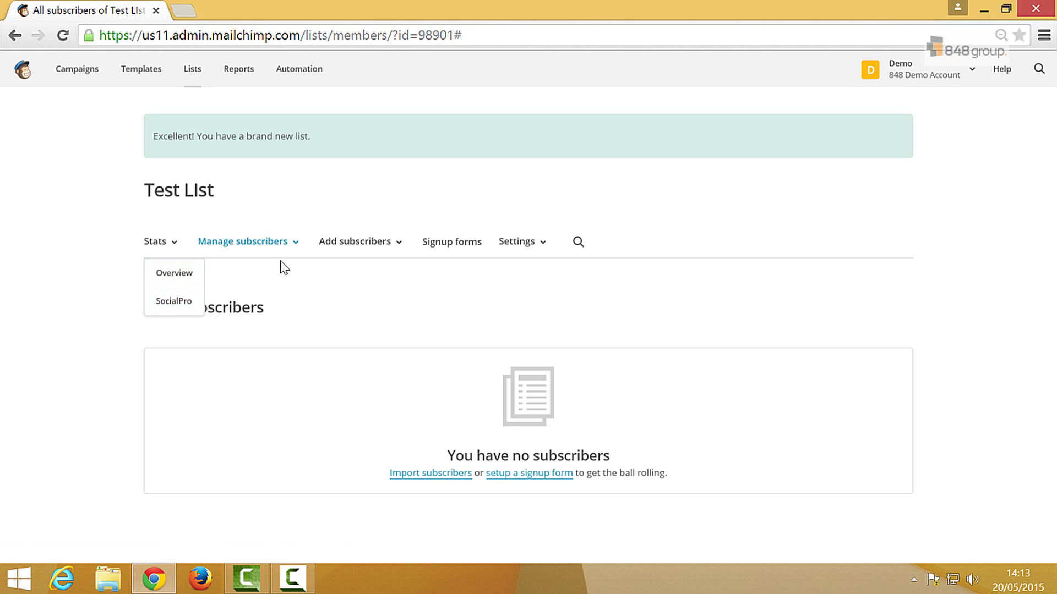
left_click(295, 248)
left_click(291, 250)
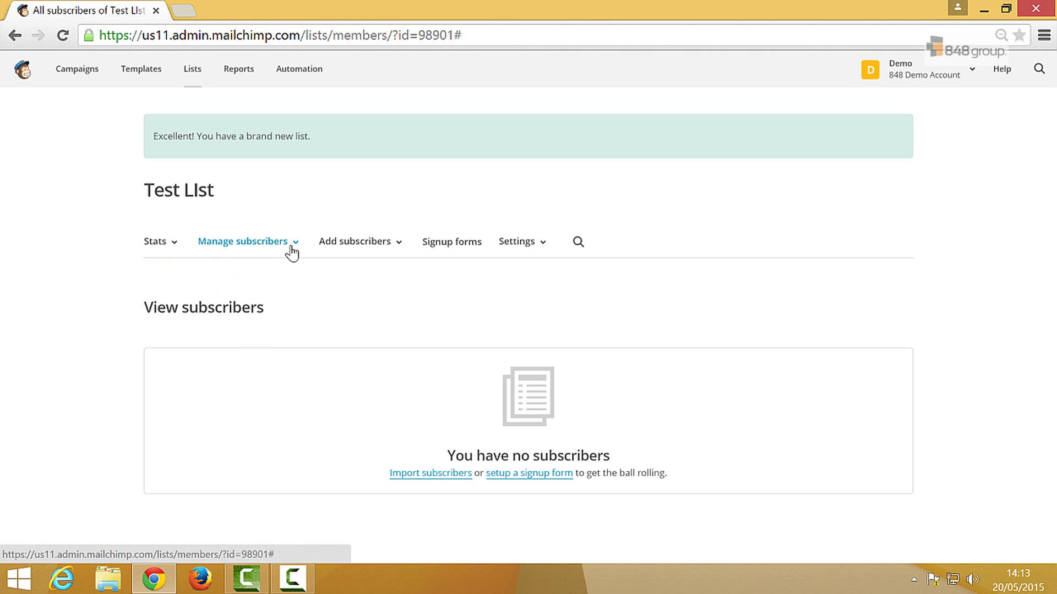
left_click(290, 252)
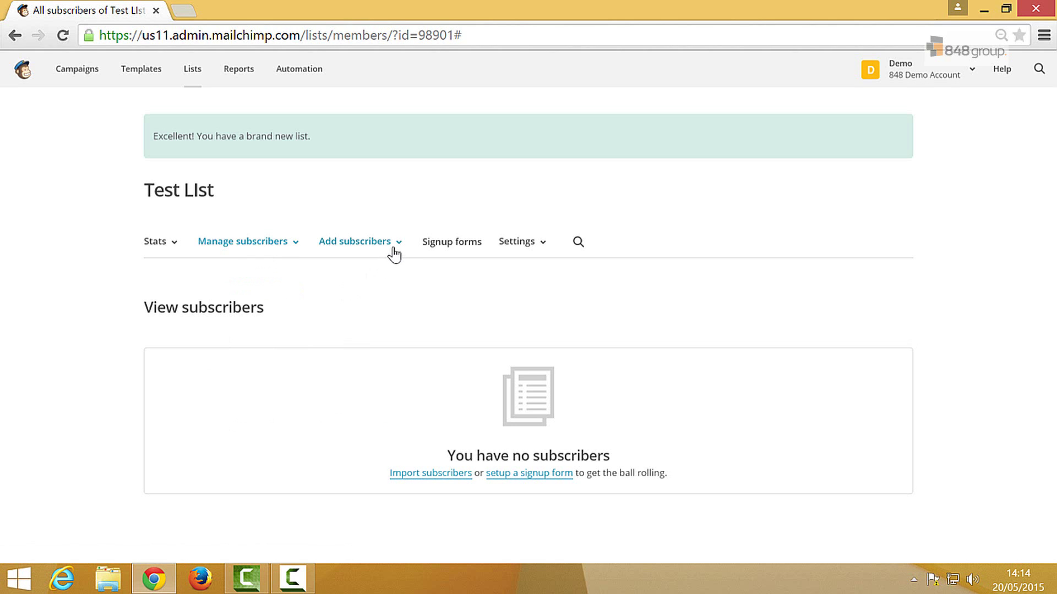
mouse_move(403, 247)
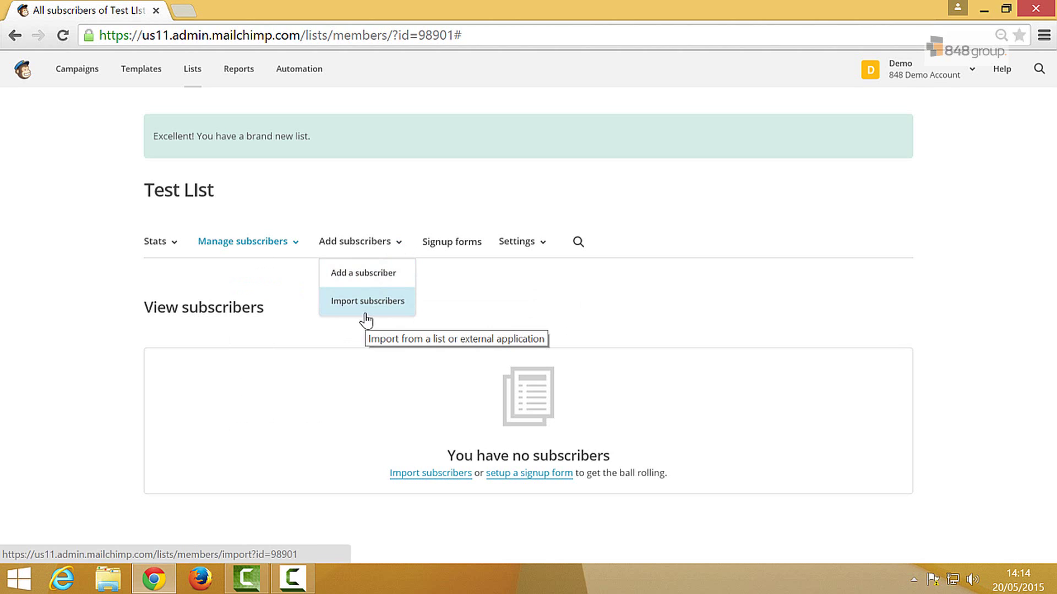
left_click(464, 293)
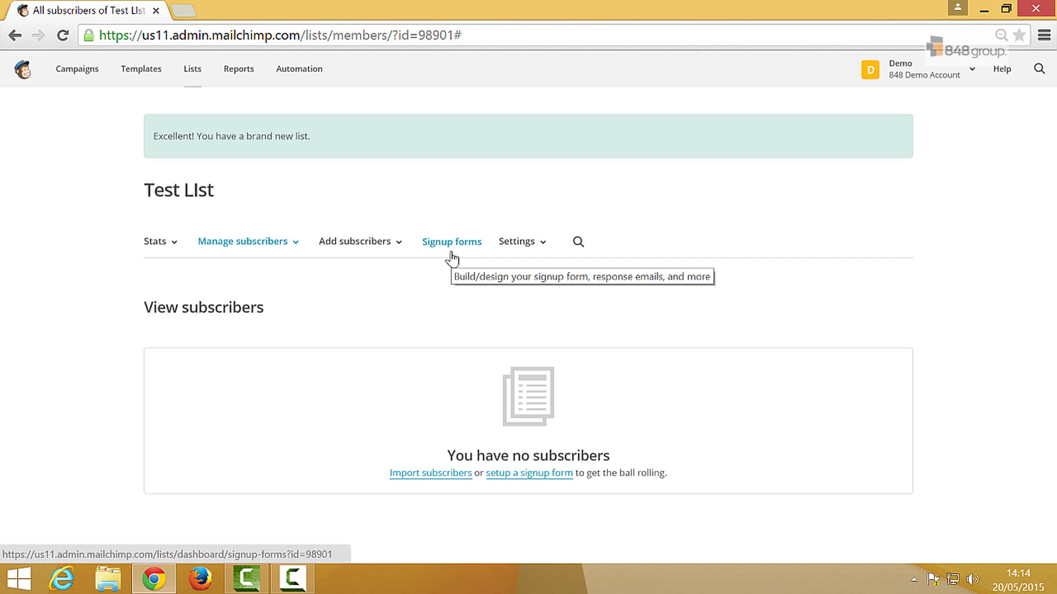
Show the Settings options for the empty Test LIst
left_click(538, 245)
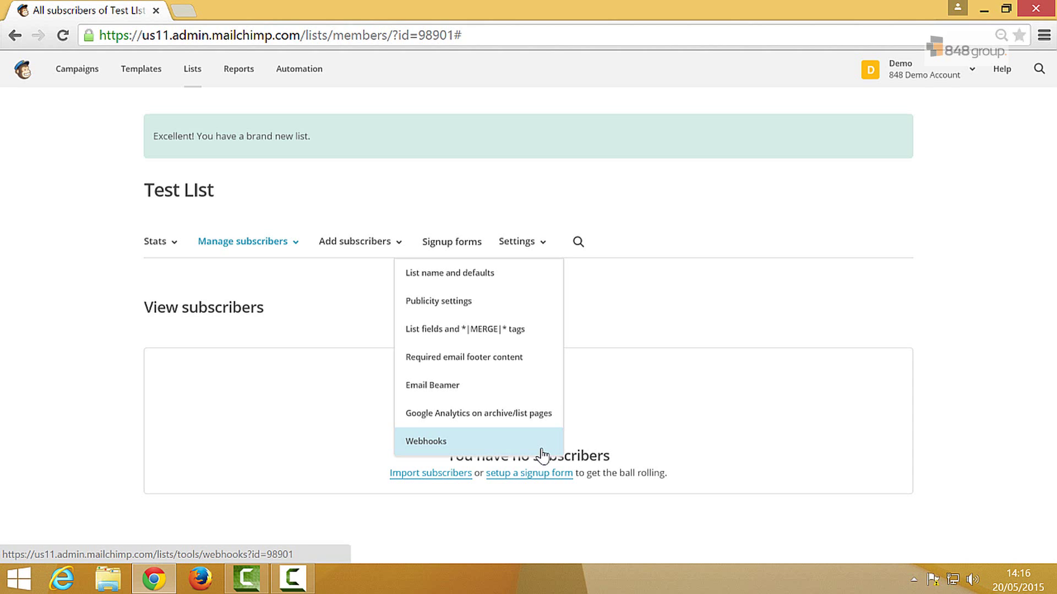
Dismiss the Test LIst Settings dropdown to head back to the dashboard
left_click(626, 326)
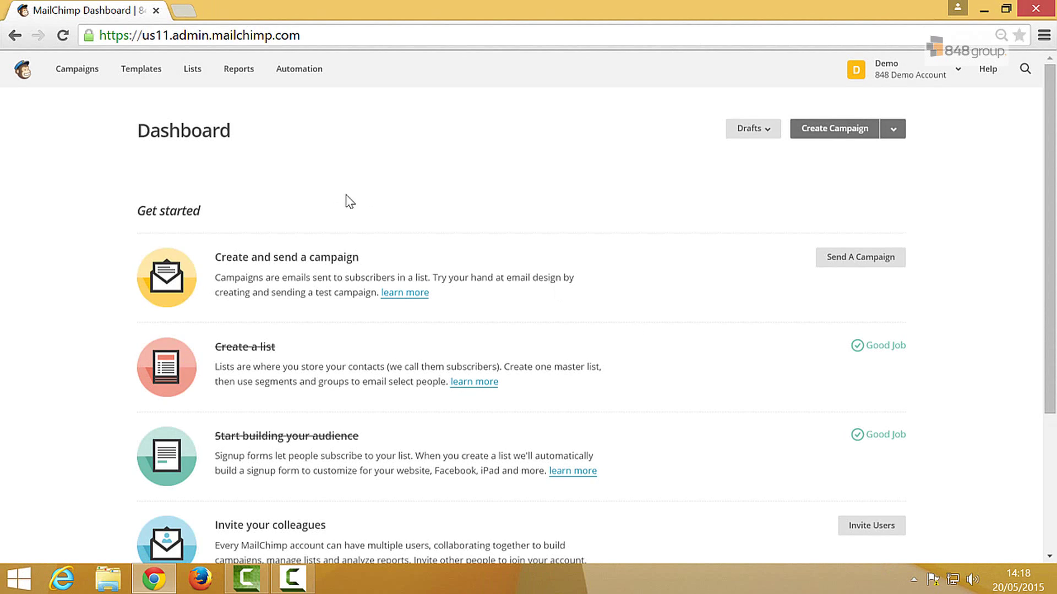
Create a new template, glance at the Themes designs, then return to the Basic layouts
left_click(147, 85)
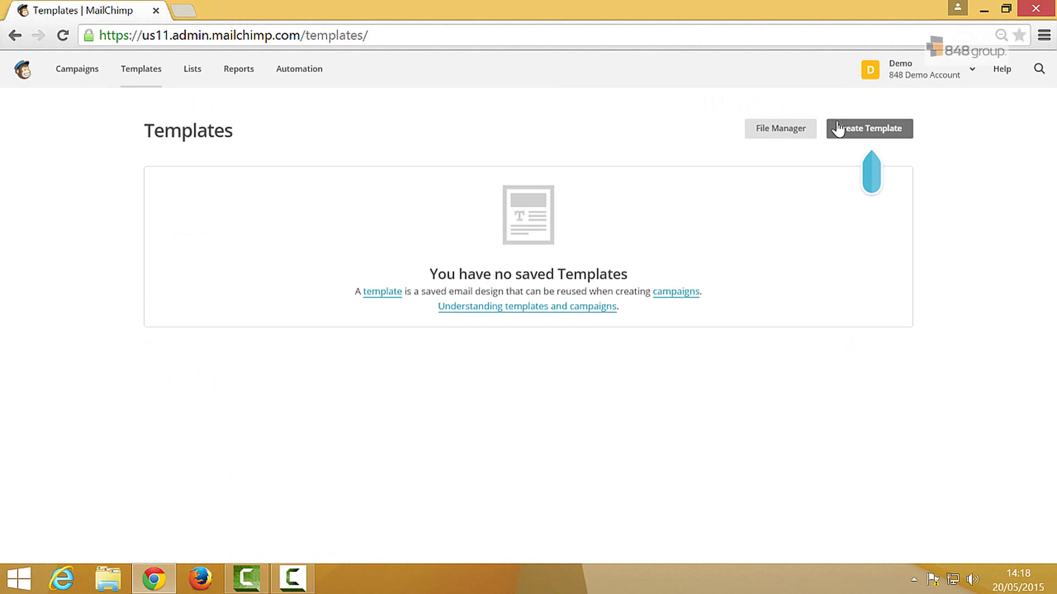
left_click(869, 131)
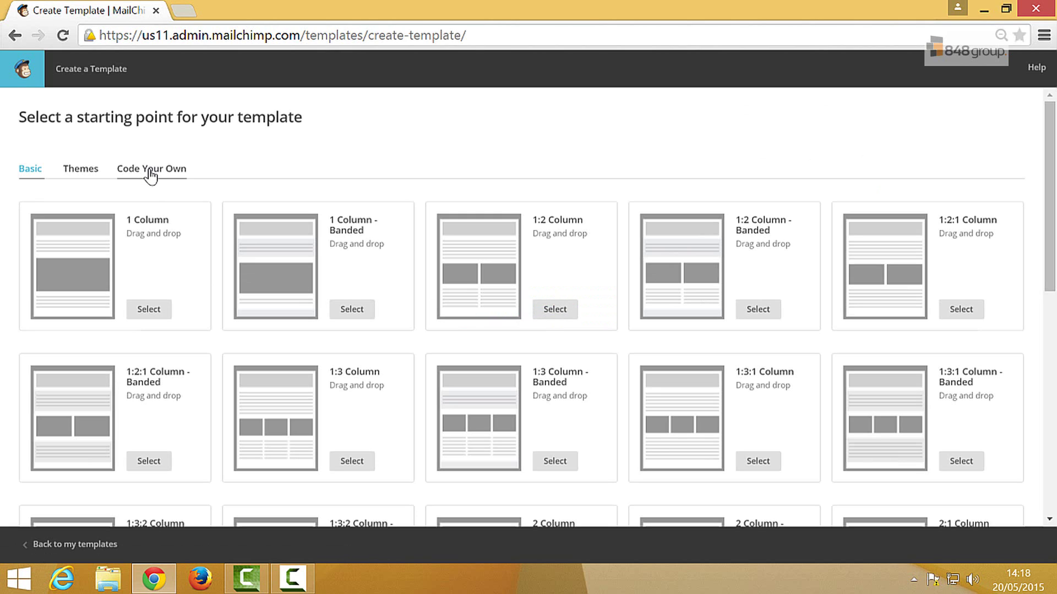
left_click(93, 176)
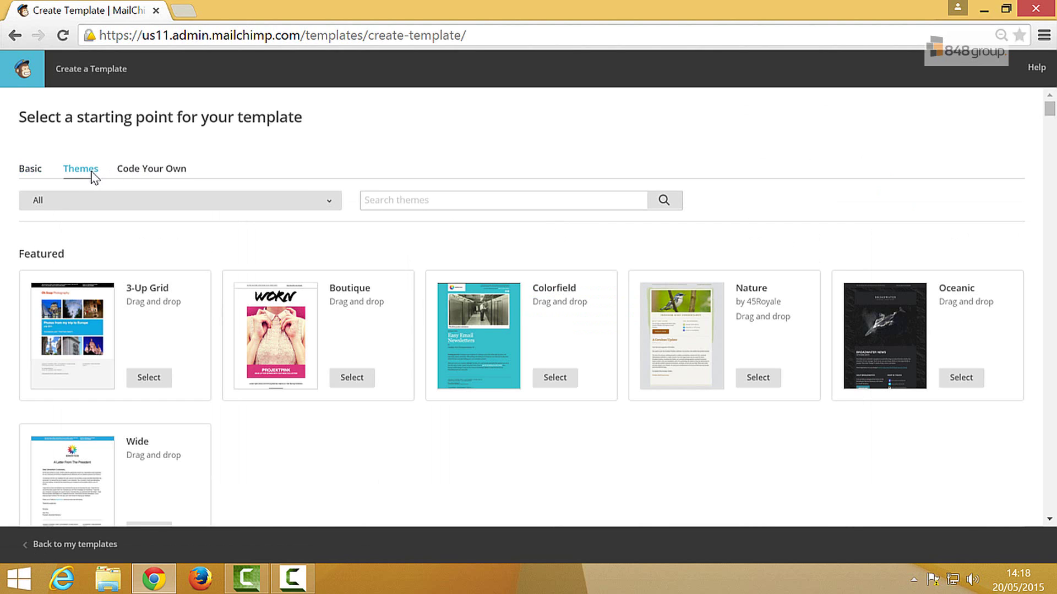
left_click(39, 175)
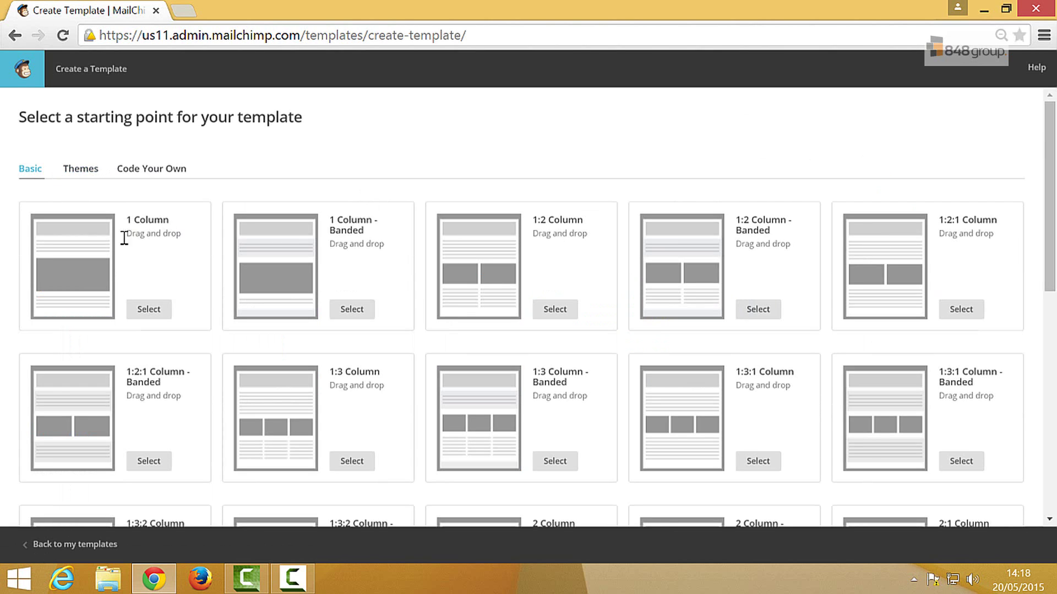
Base the template on the 1 Column layout in the template editor
left_click(147, 314)
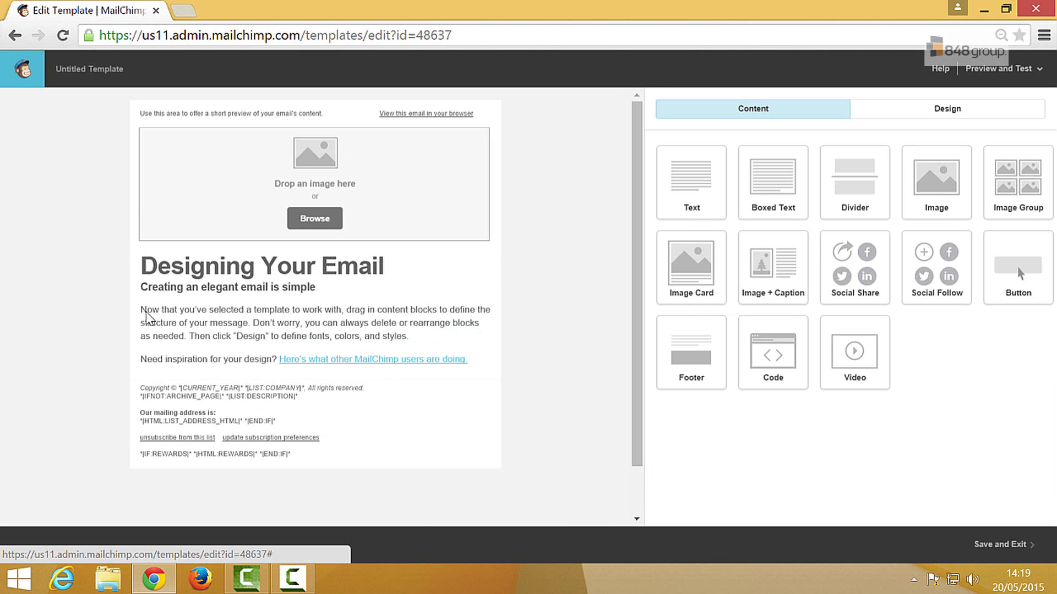
Replace the 'Designing Your Email' heading with 'This was easy to customise!' and save the text
mouse_move(298, 327)
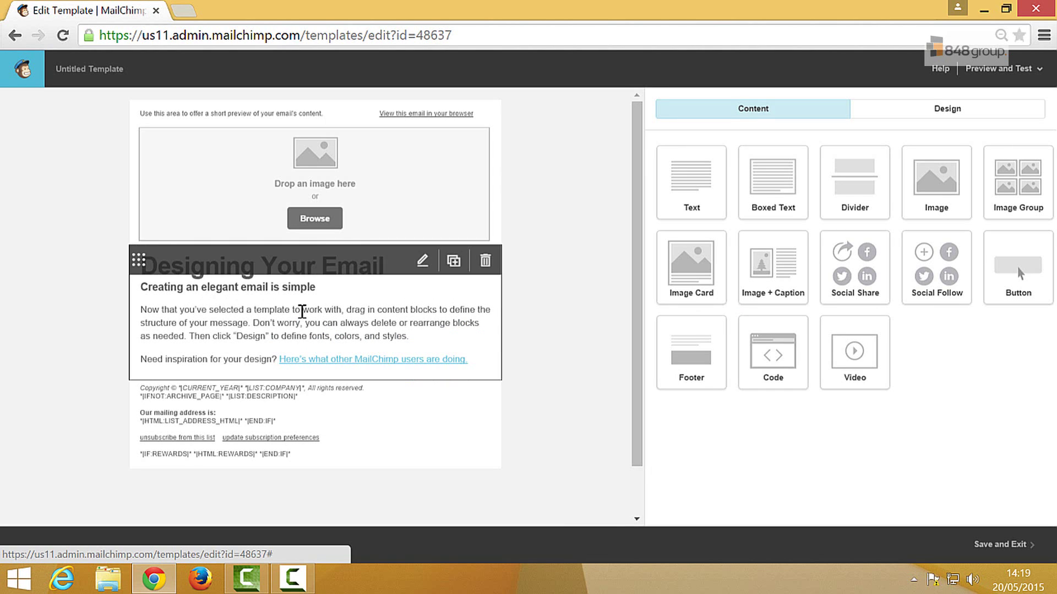
left_click(302, 311)
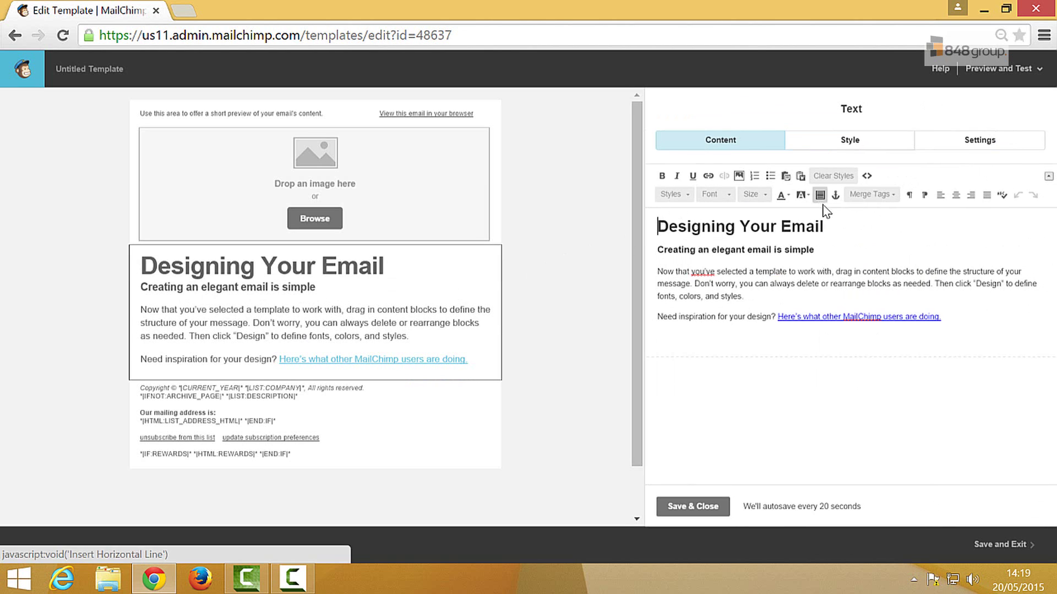
left_click_drag(825, 226, 602, 221)
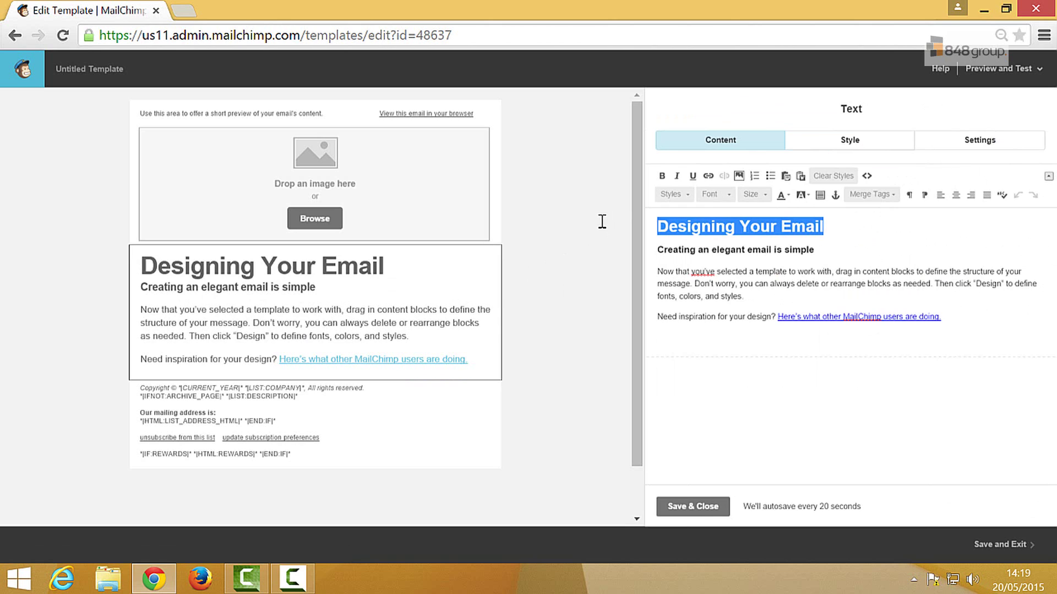
type("This was easy to ")
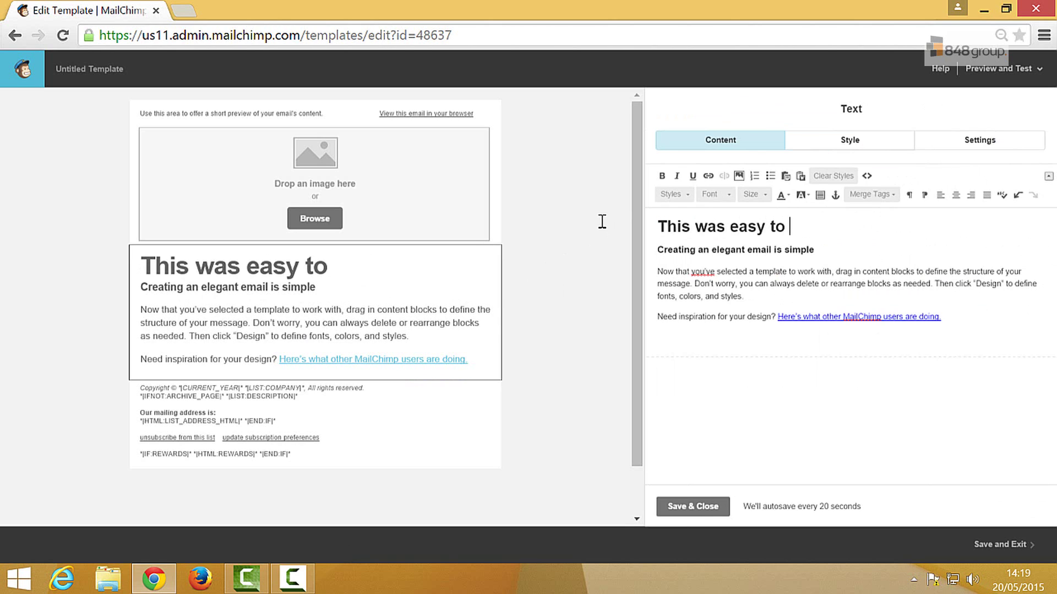
type("customise!")
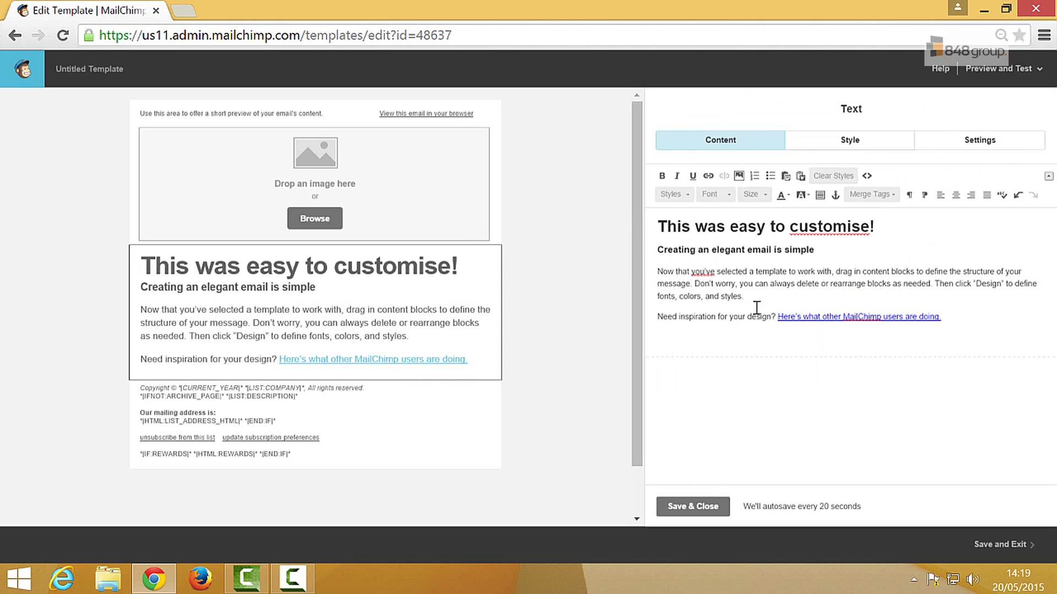
left_click(718, 507)
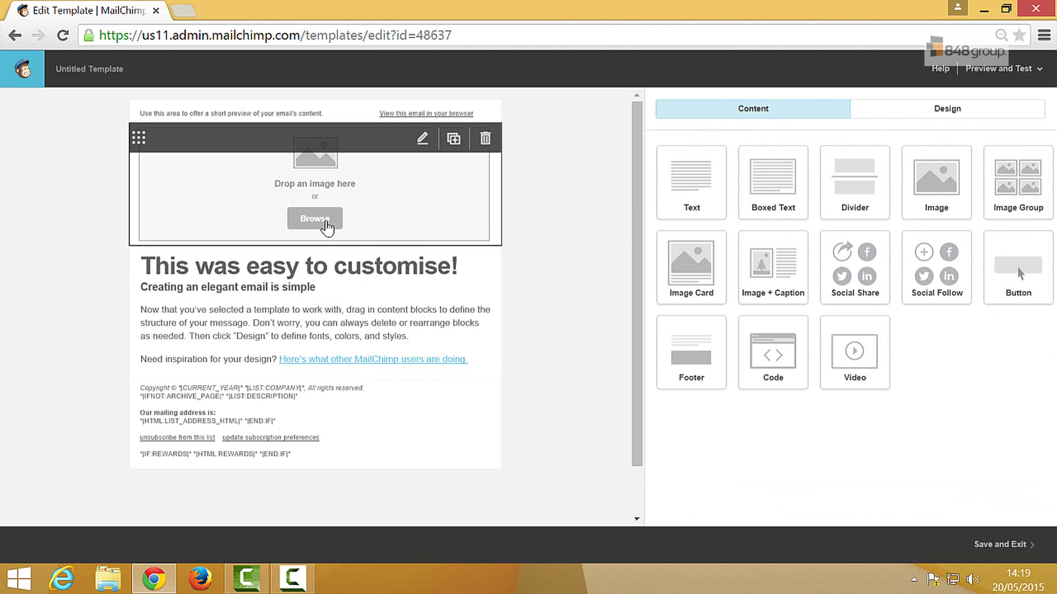
Upload the Simmons House FLAT image (826 × 160 PNG) into the empty header block
left_click(319, 223)
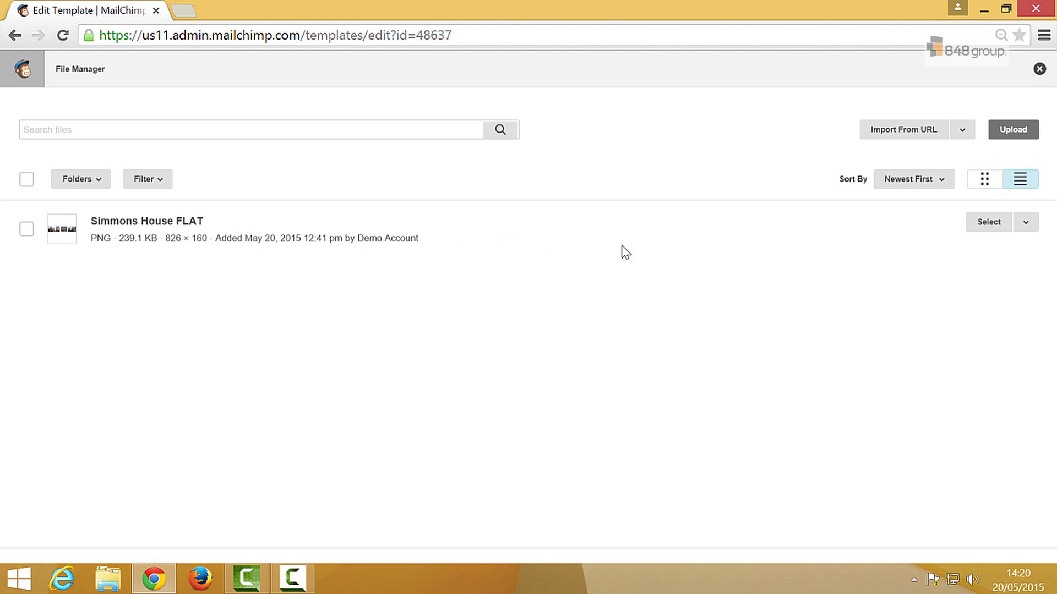
left_click(1014, 132)
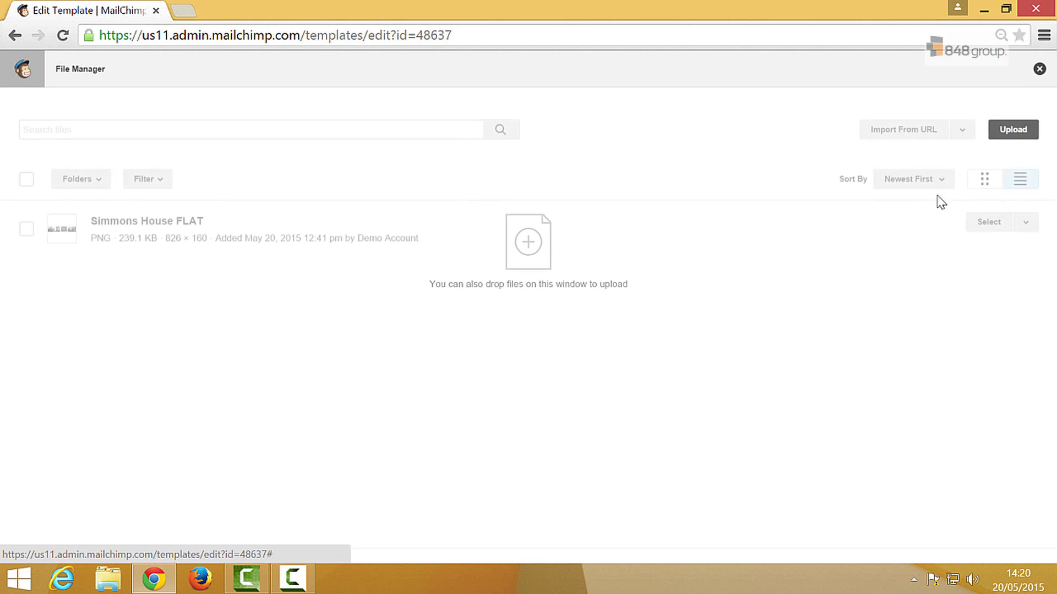
left_click(990, 229)
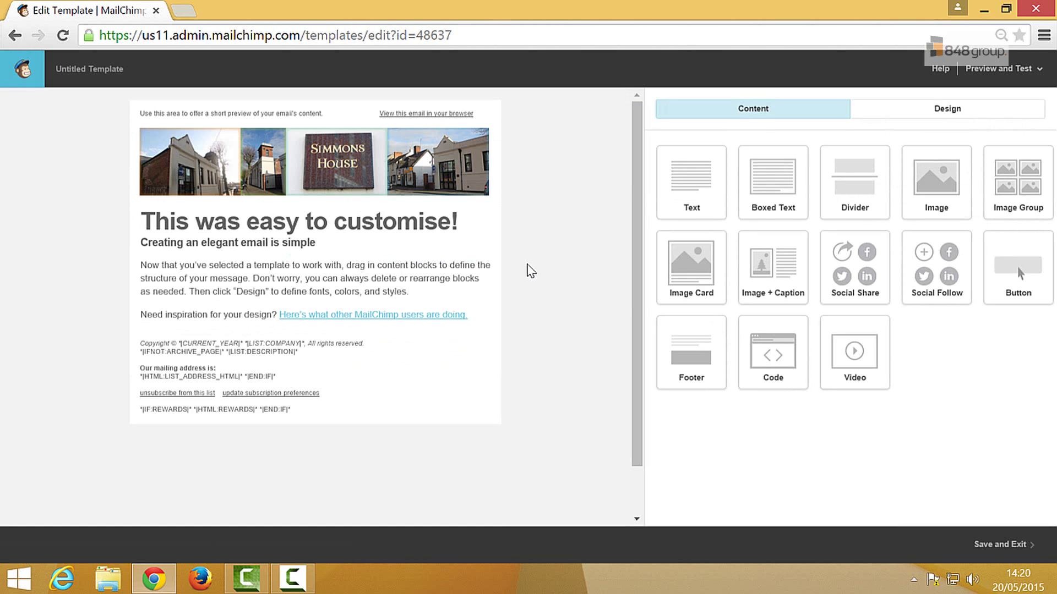
mouse_move(404, 206)
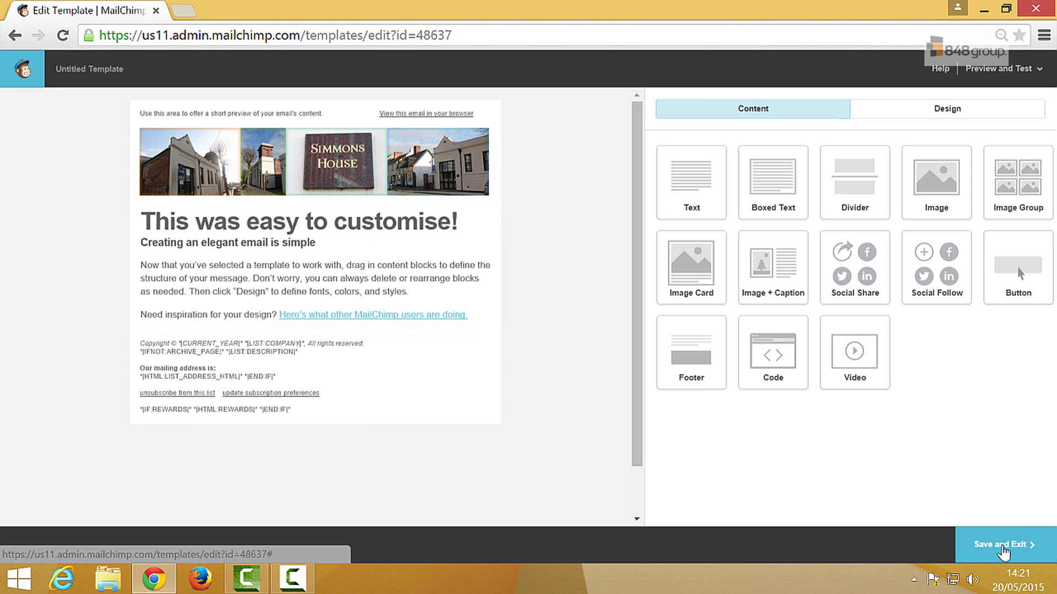
Save the design as a template named 'Test Template'
left_click(1002, 547)
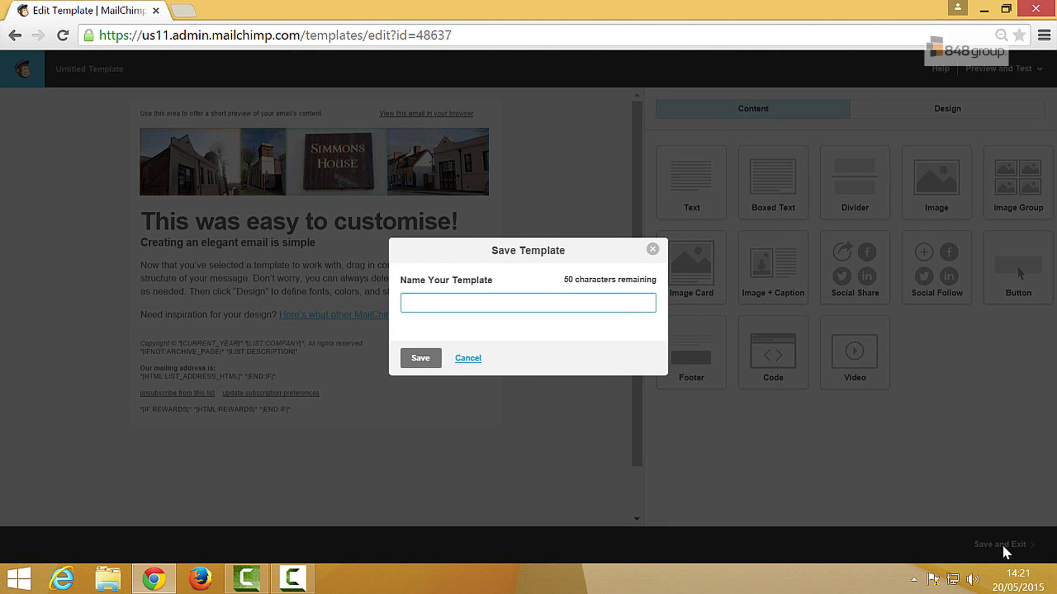
type("Test Template")
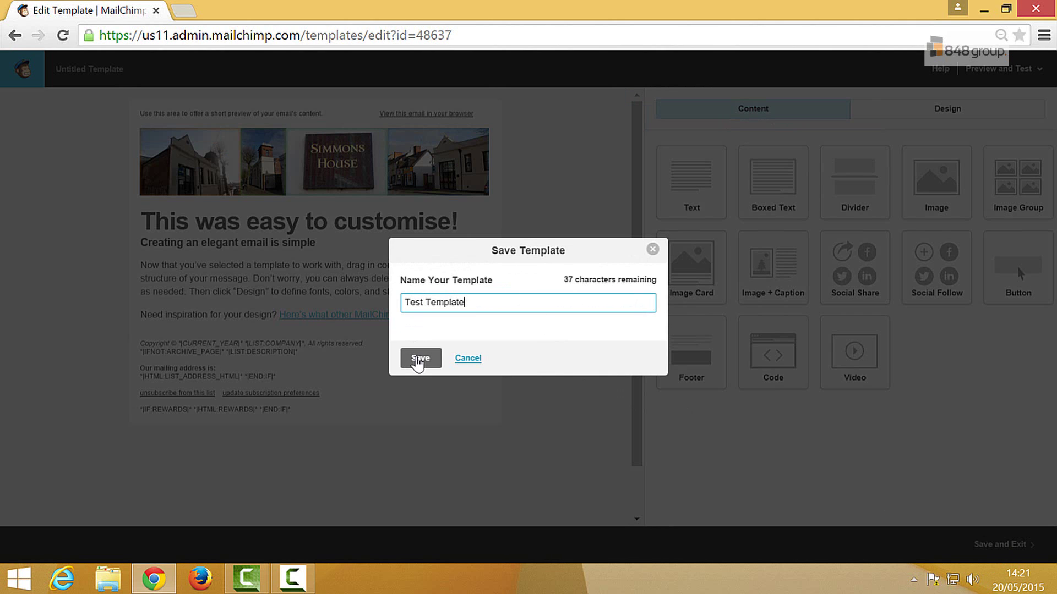
left_click(417, 360)
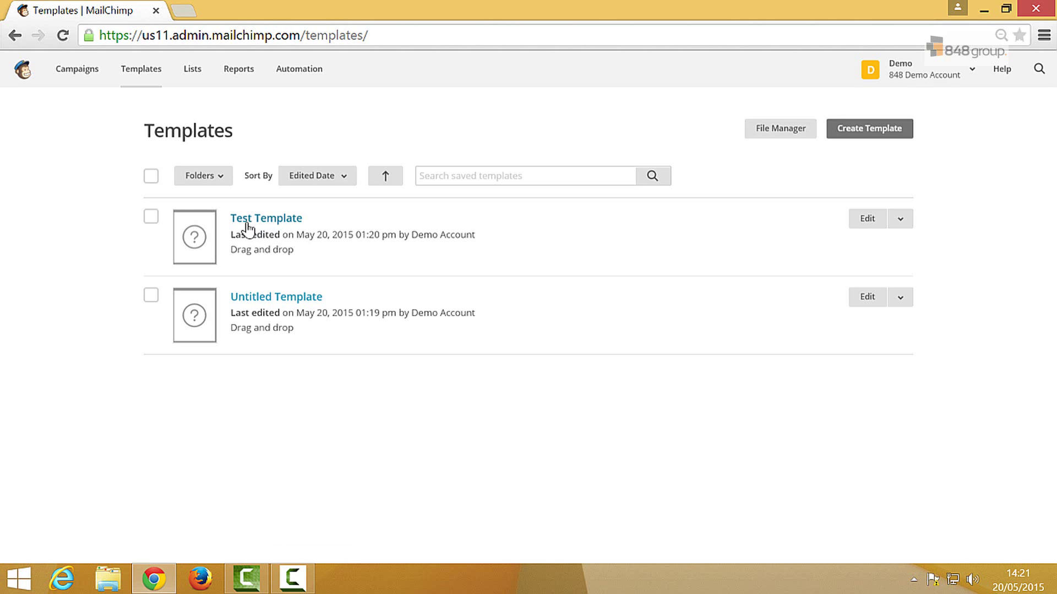
Start a new Regular Campaign from the Campaigns page
left_click(82, 81)
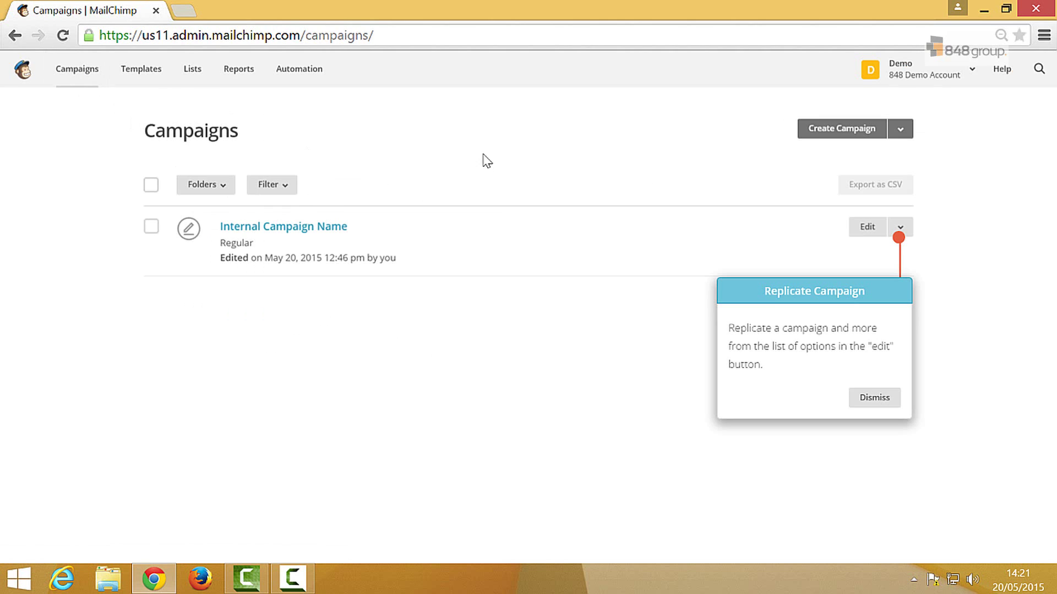
left_click(845, 141)
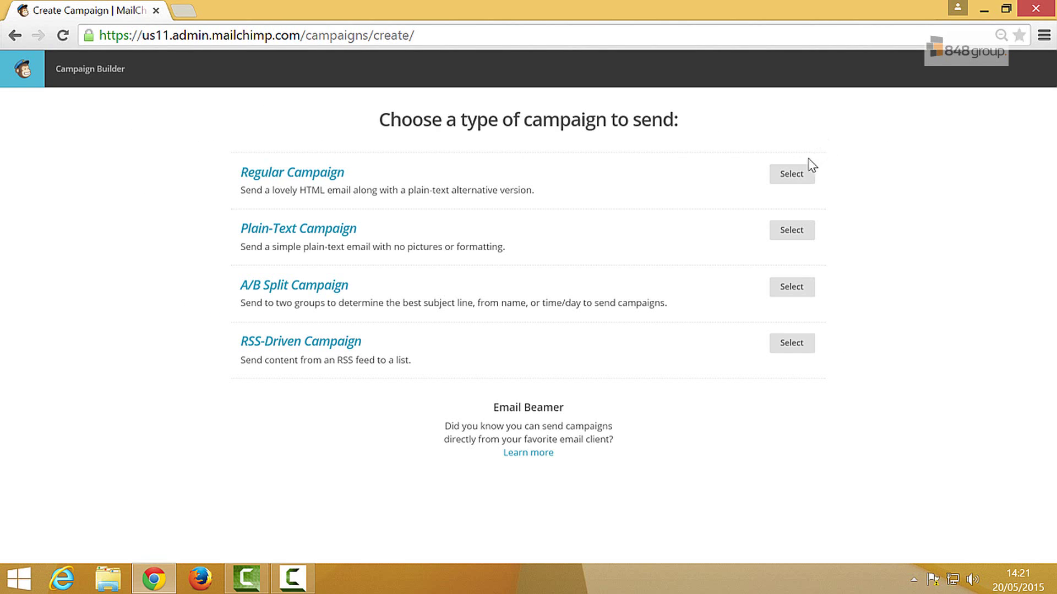
left_click(792, 186)
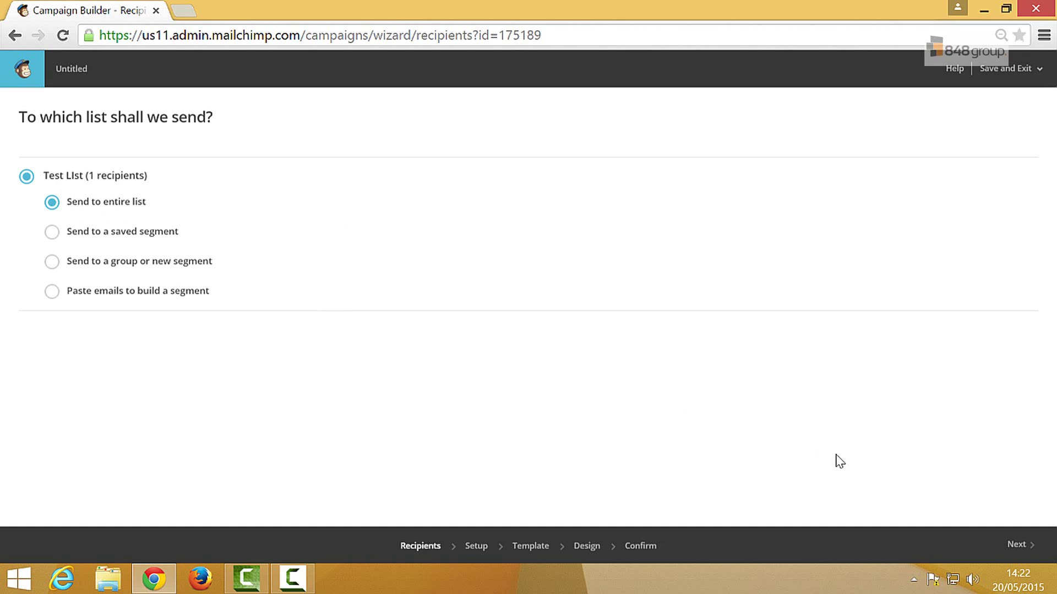
Keep the entire Test List as recipients and continue to the Setup step
left_click(1017, 549)
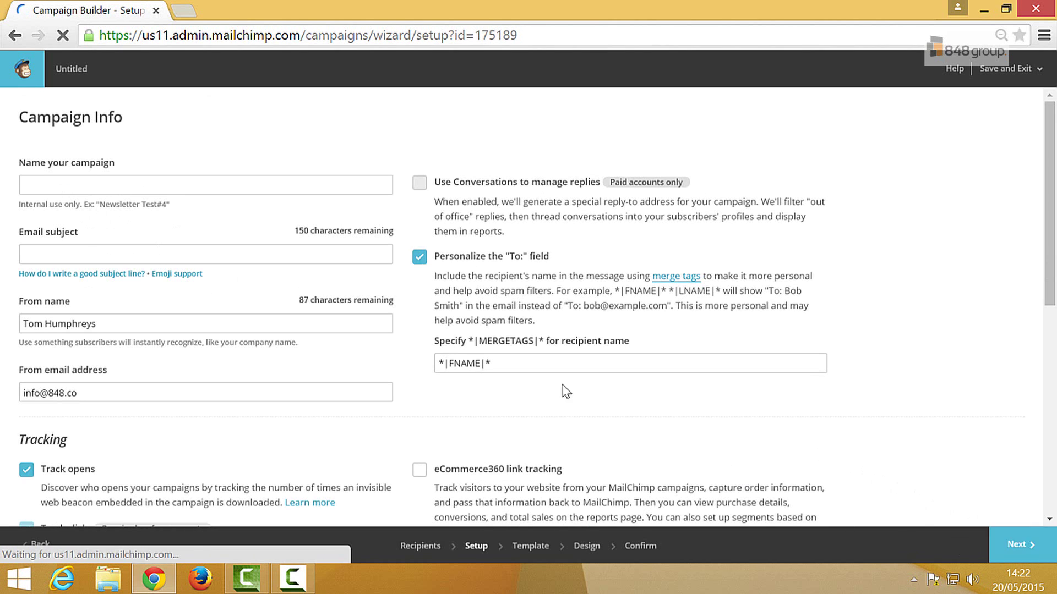
Name the campaign 'Test Campaign', set subject 'Why is Mailchimp so good?', and continue
left_click(302, 184)
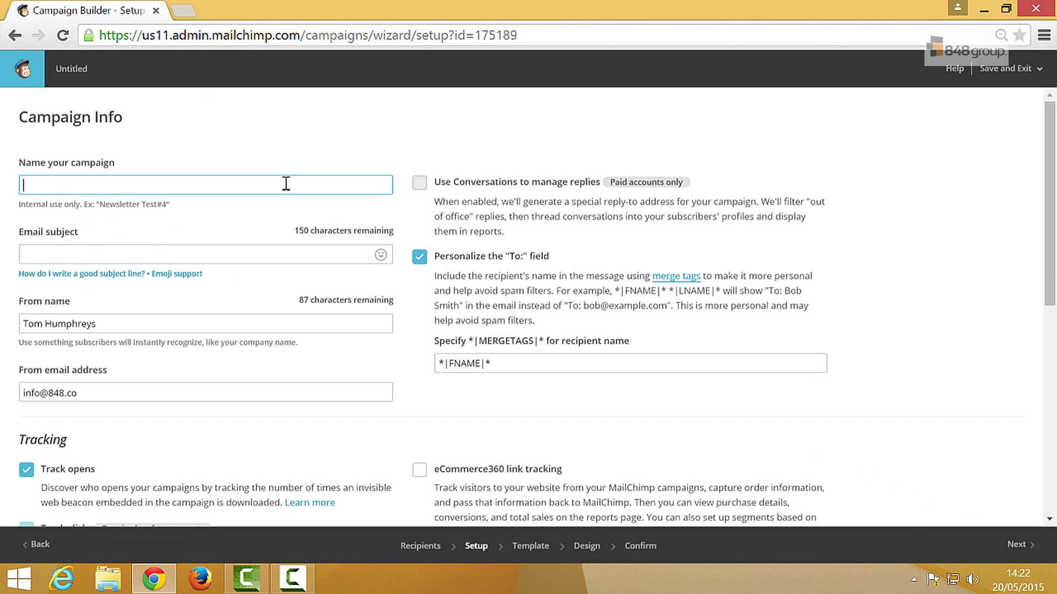
type("Test Campaign")
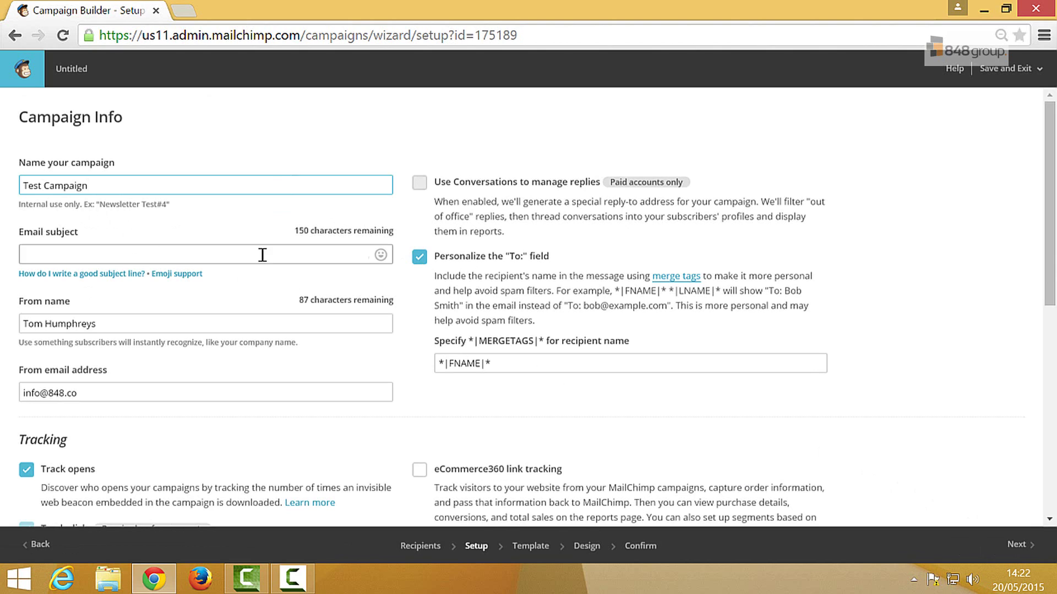
left_click(262, 258)
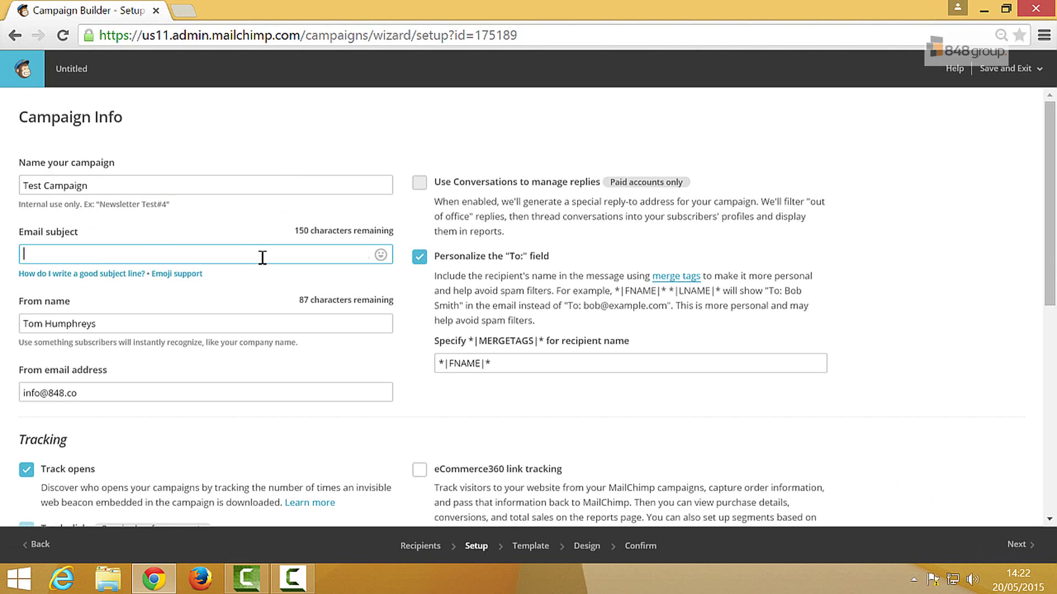
type("Why is Mailchimp so good?")
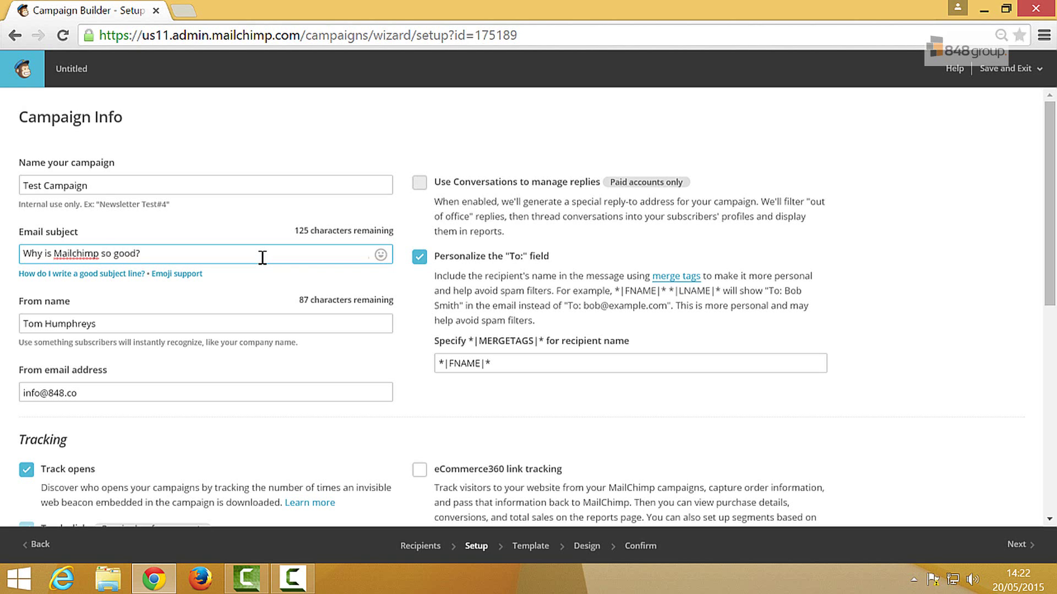
scroll(947, 246, "down", 3)
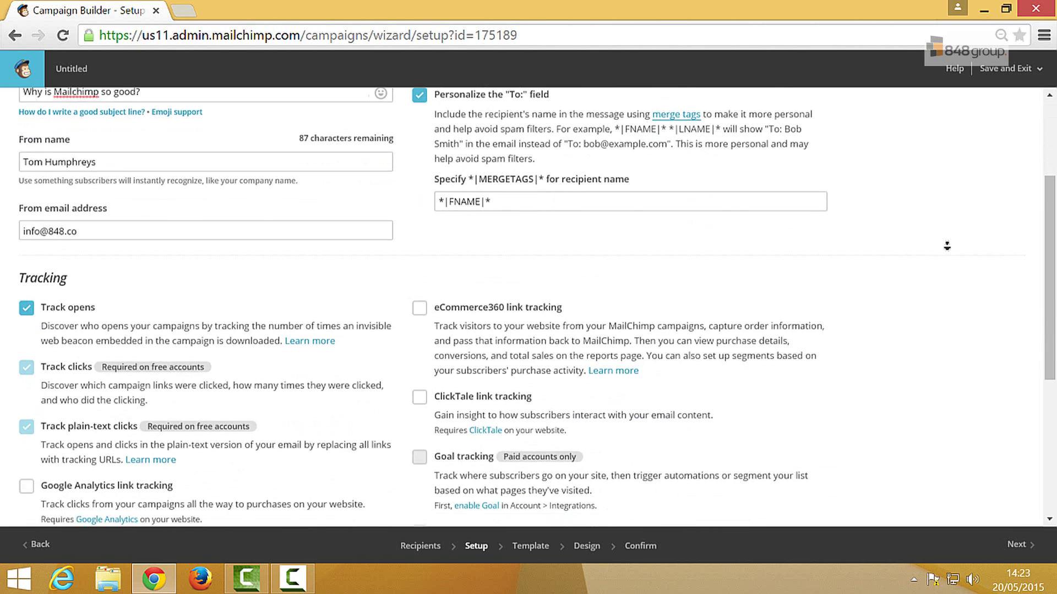
scroll(946, 246, "down", 3)
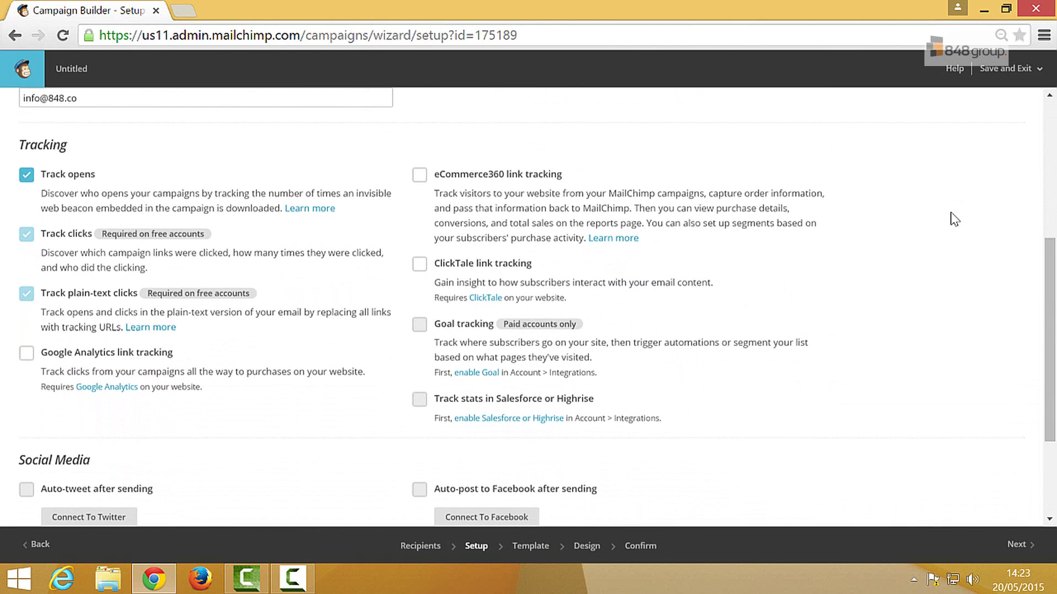
middle_click(948, 231)
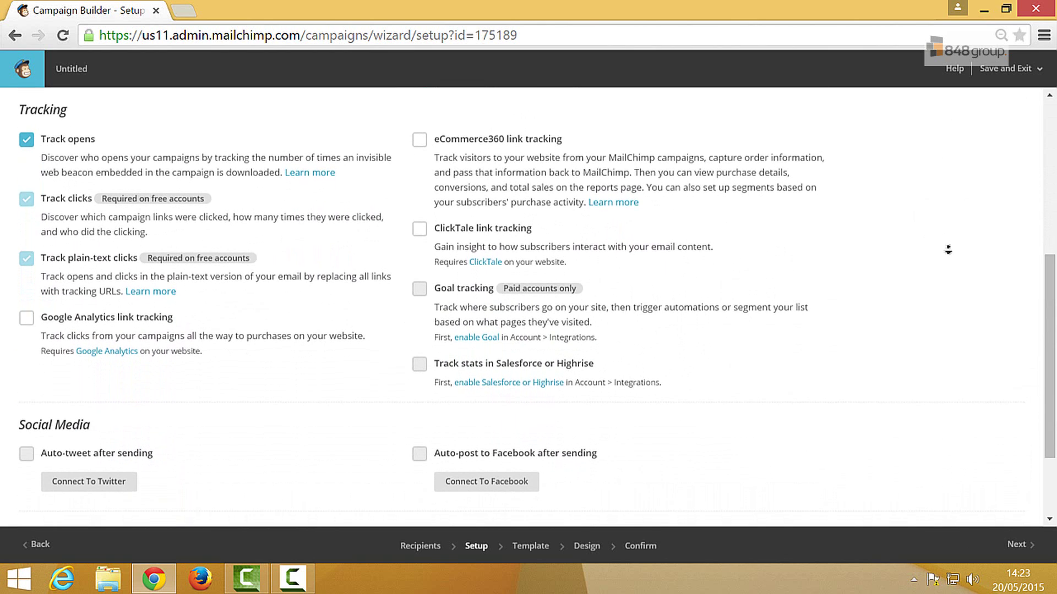
middle_click(947, 256)
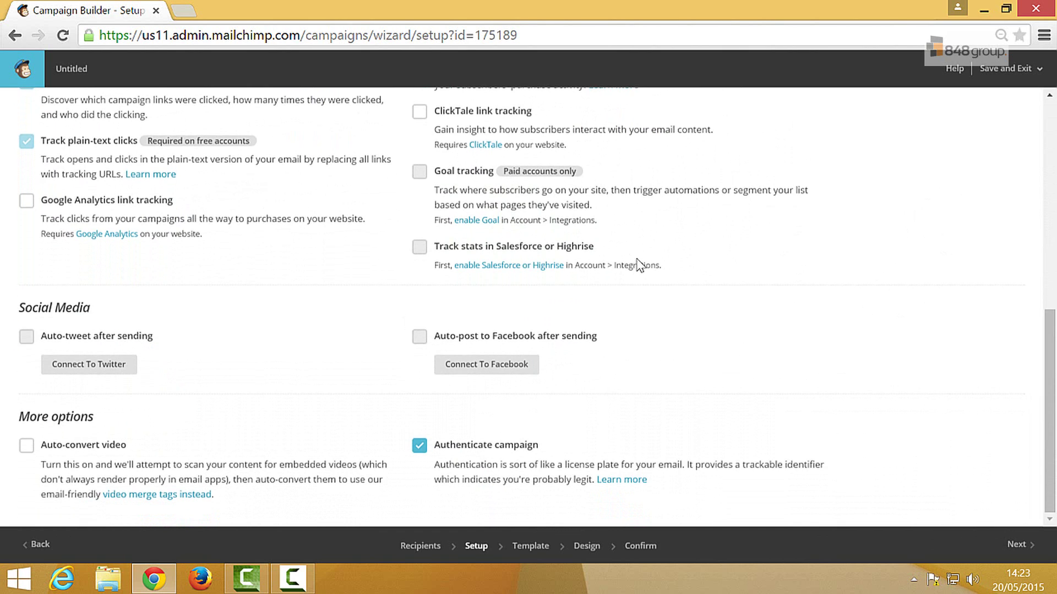
left_click(1014, 536)
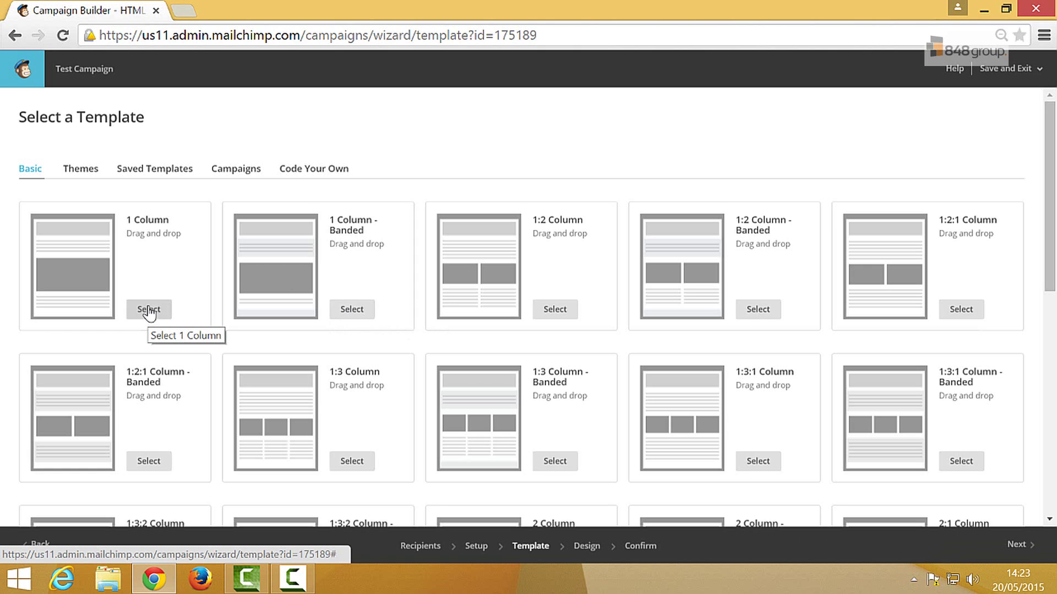
Select Test Template from the Saved Templates list
left_click(147, 178)
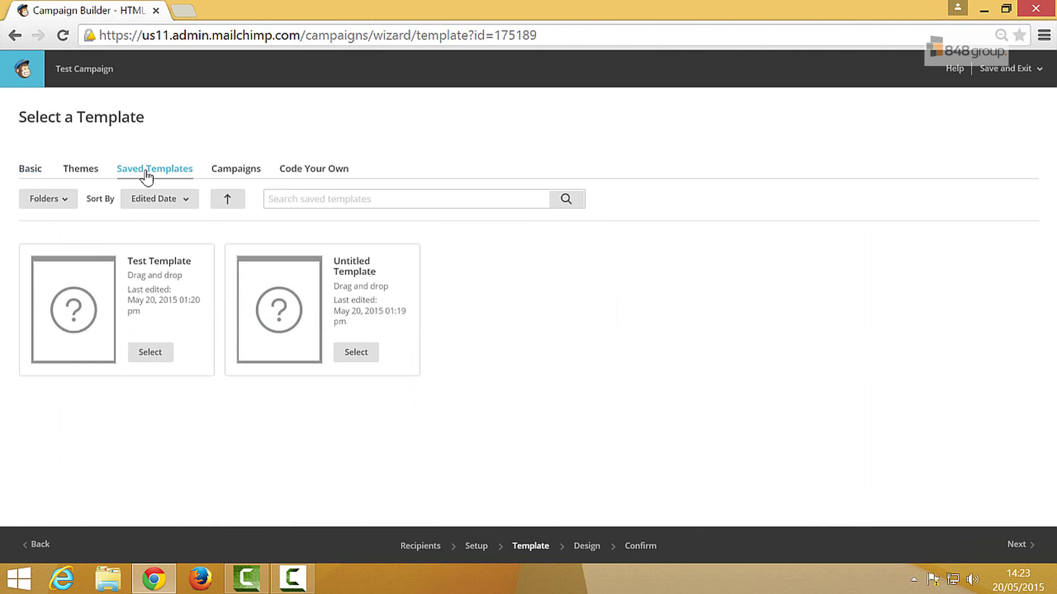
left_click(151, 362)
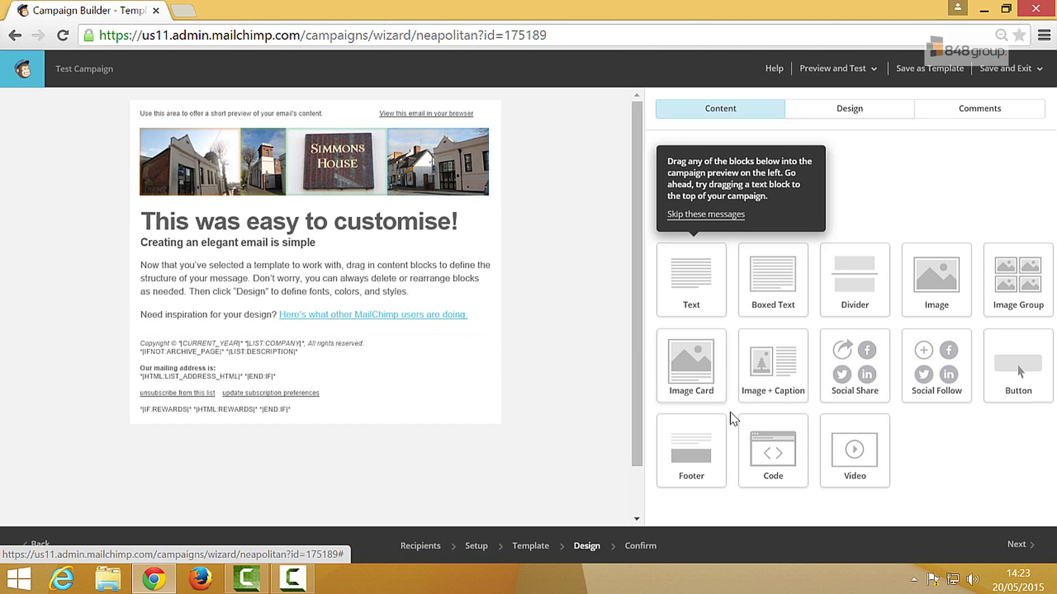
Advance from the Design step to the Confirm review
left_click(1015, 546)
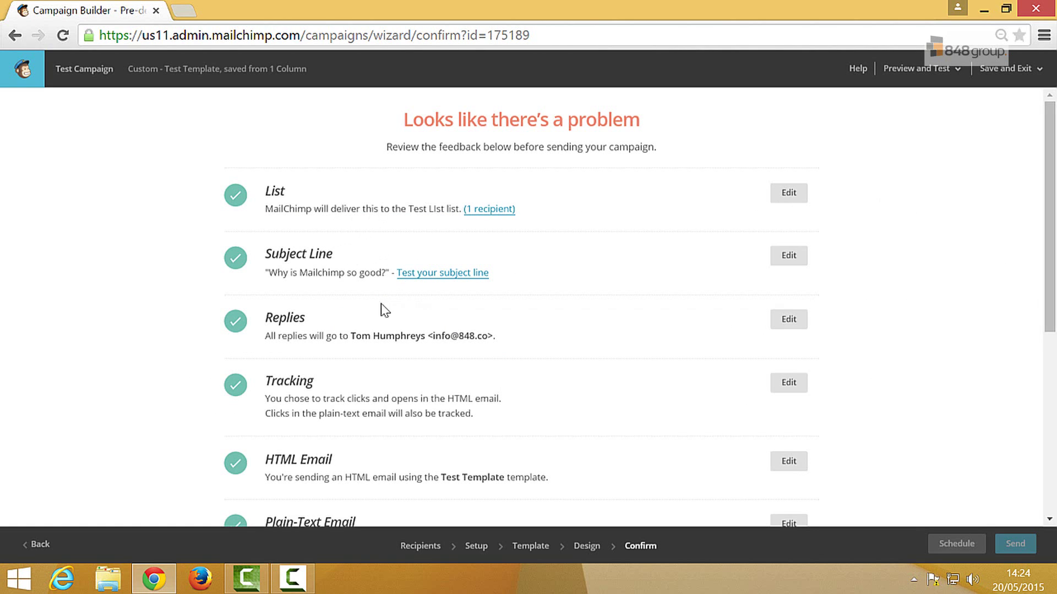
Resolve the Default Header Content flag, returning to the Design step
middle_click(1020, 236)
scroll(1019, 258, "down", 2)
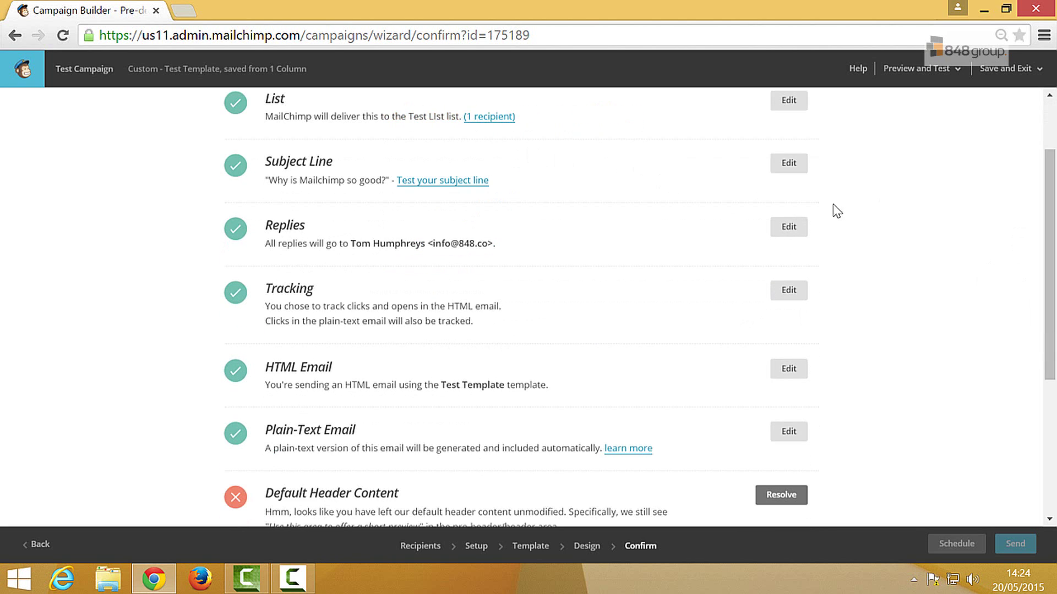
scroll(935, 254, "down", 4)
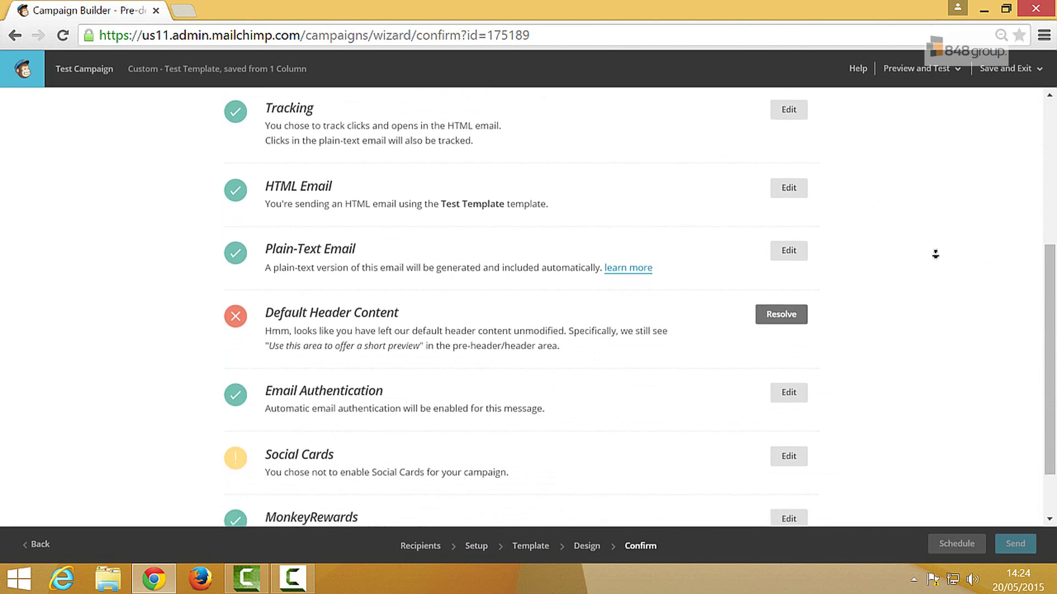
middle_click(935, 254)
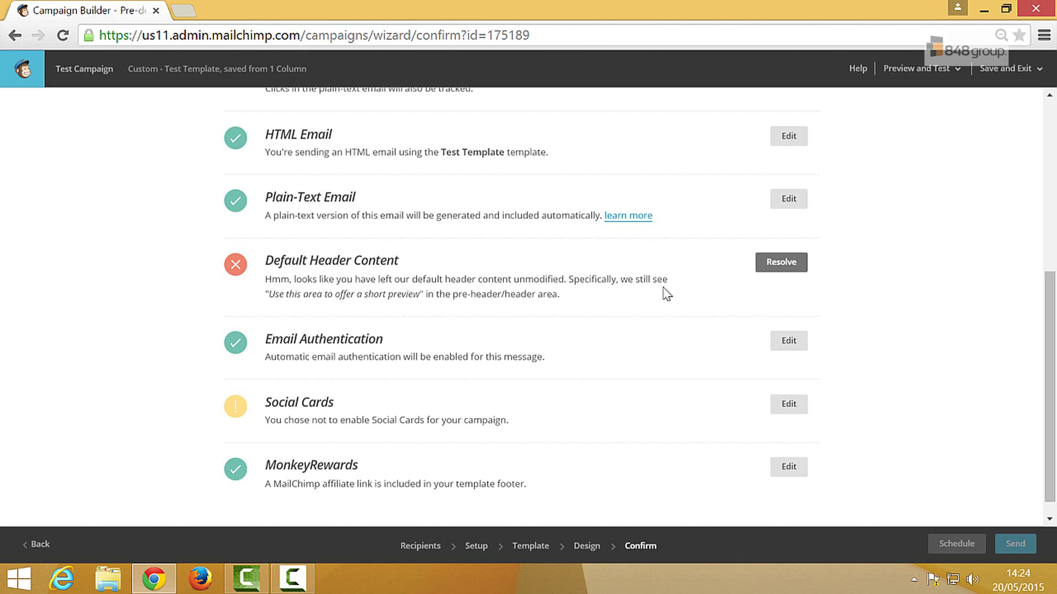
left_click(786, 270)
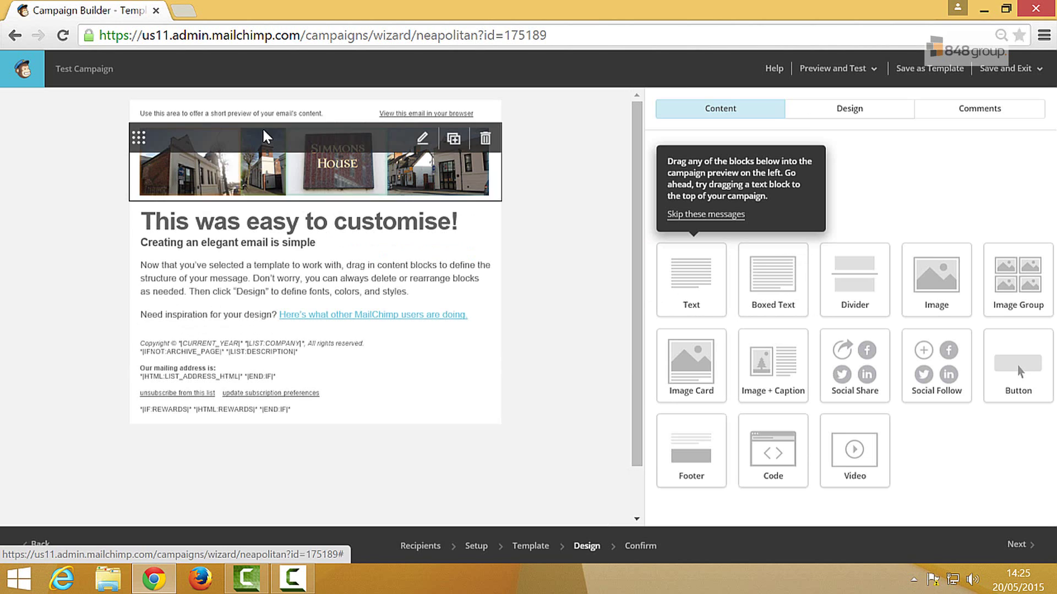
Change the preheader text to 'Why Mailchimp rocks - find out here' and re-run the review
left_click(256, 114)
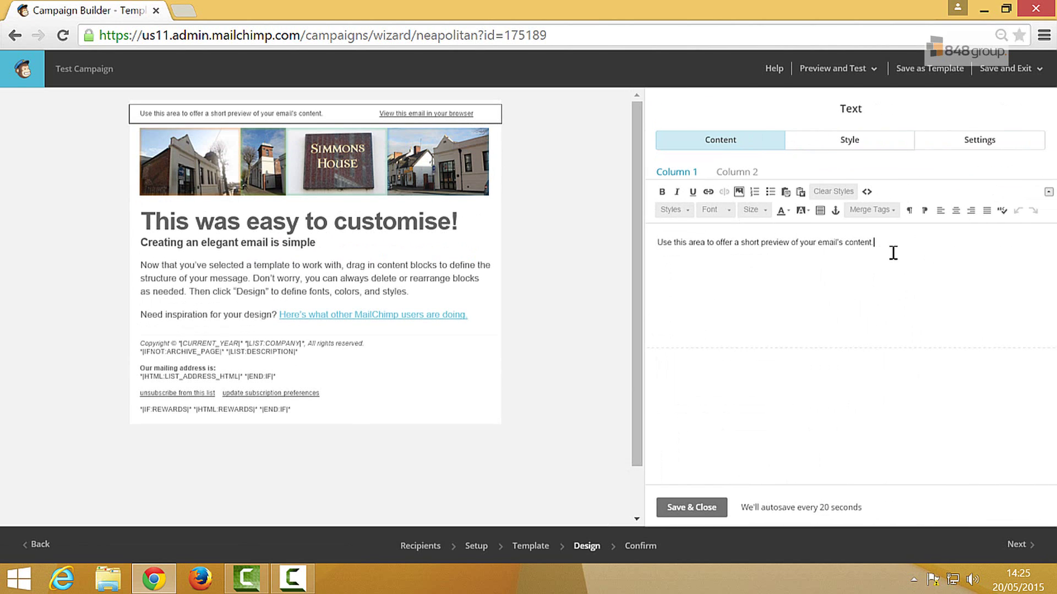
left_click_drag(891, 252, 621, 268)
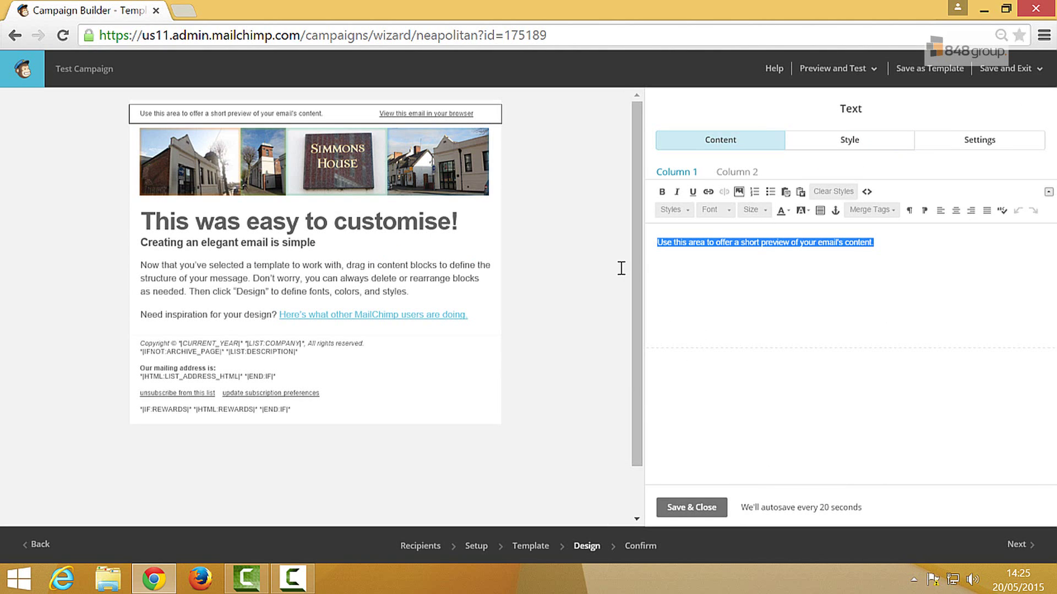
type("Why Ma")
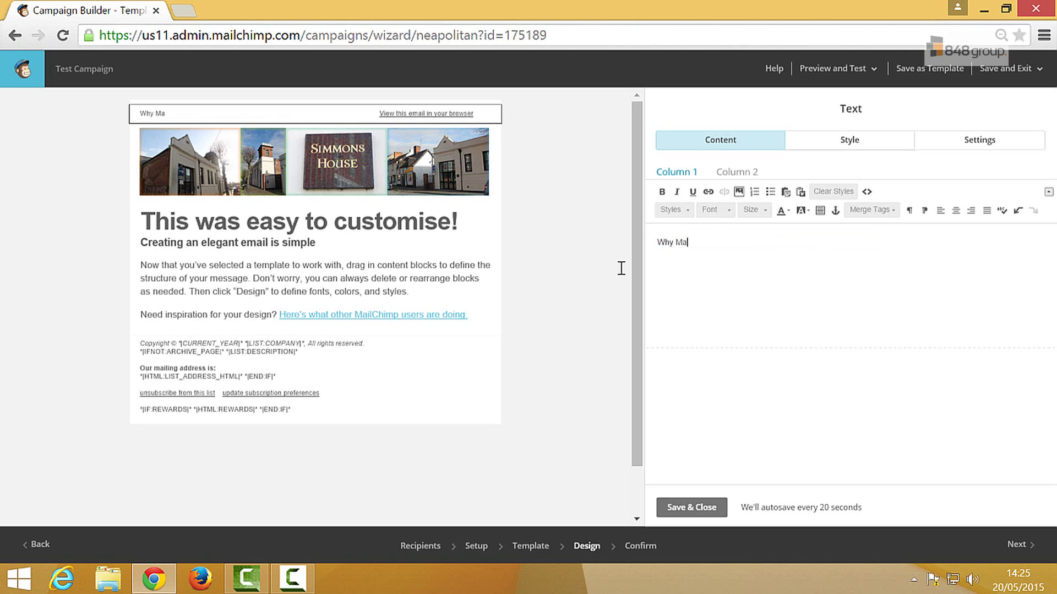
type("ilchimp rocks")
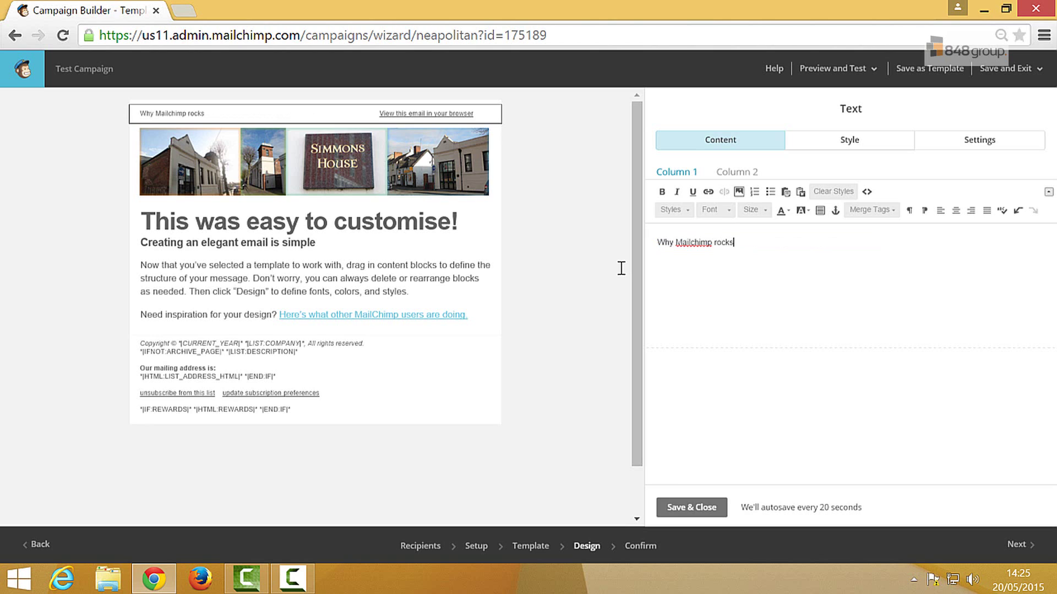
type(" - find out here")
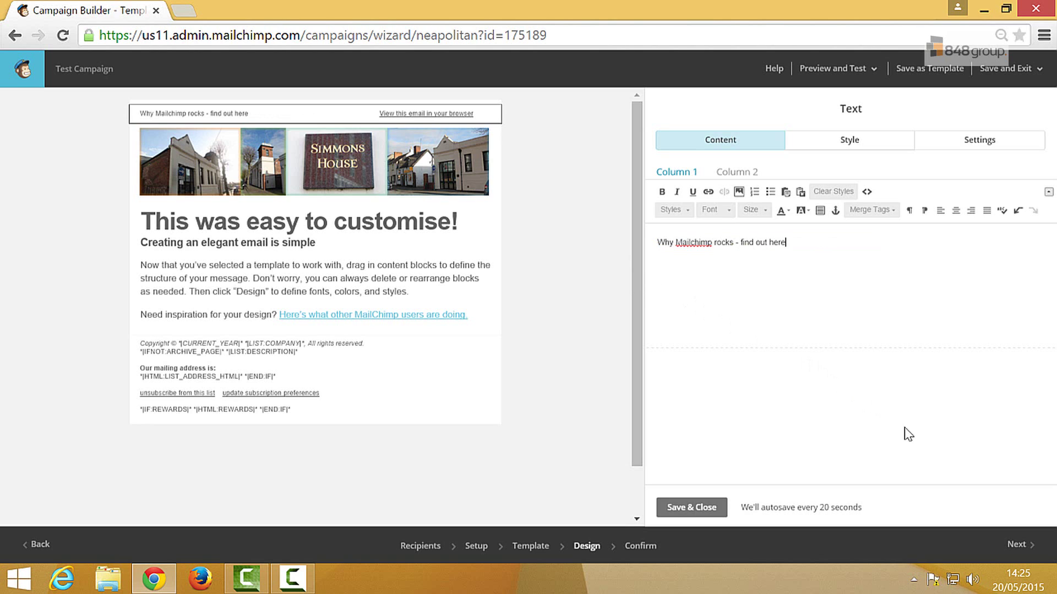
left_click(1015, 547)
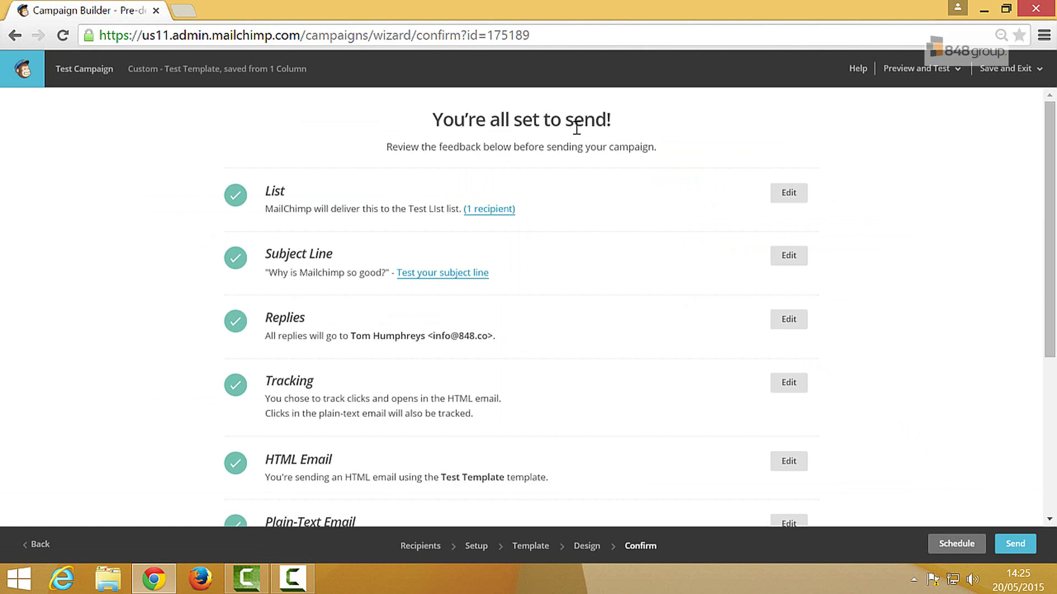
Send the campaign now to the Test List's 1 subscriber
left_click_drag(1048, 181, 1040, 366)
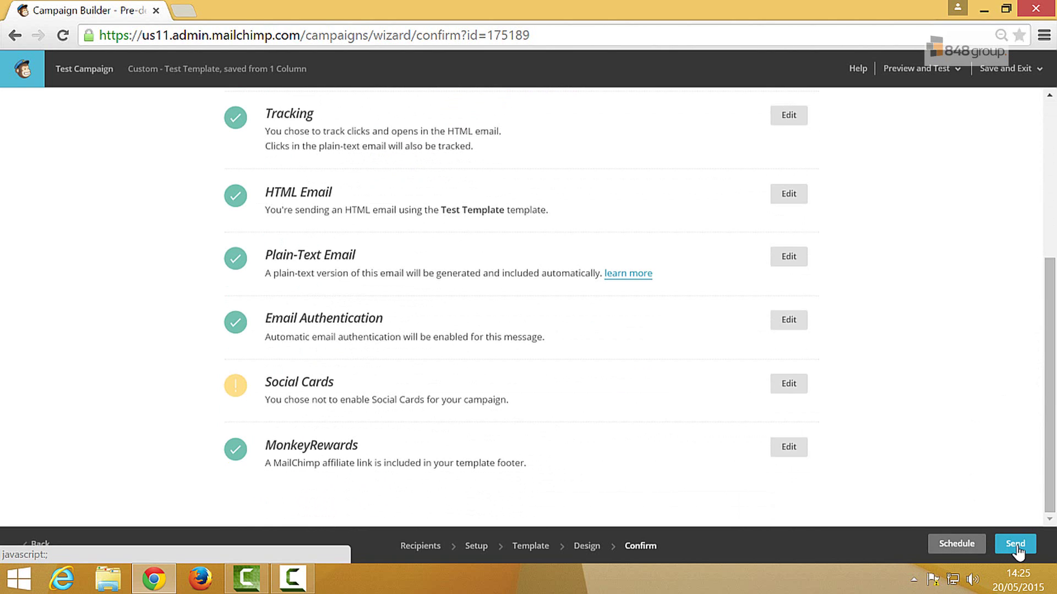
left_click(1016, 545)
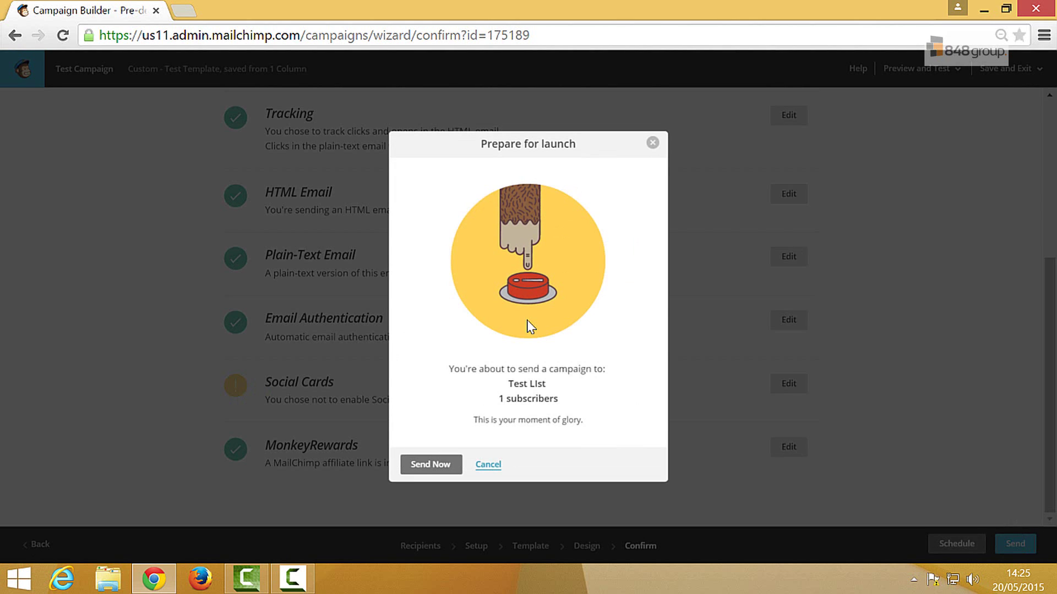
left_click(435, 469)
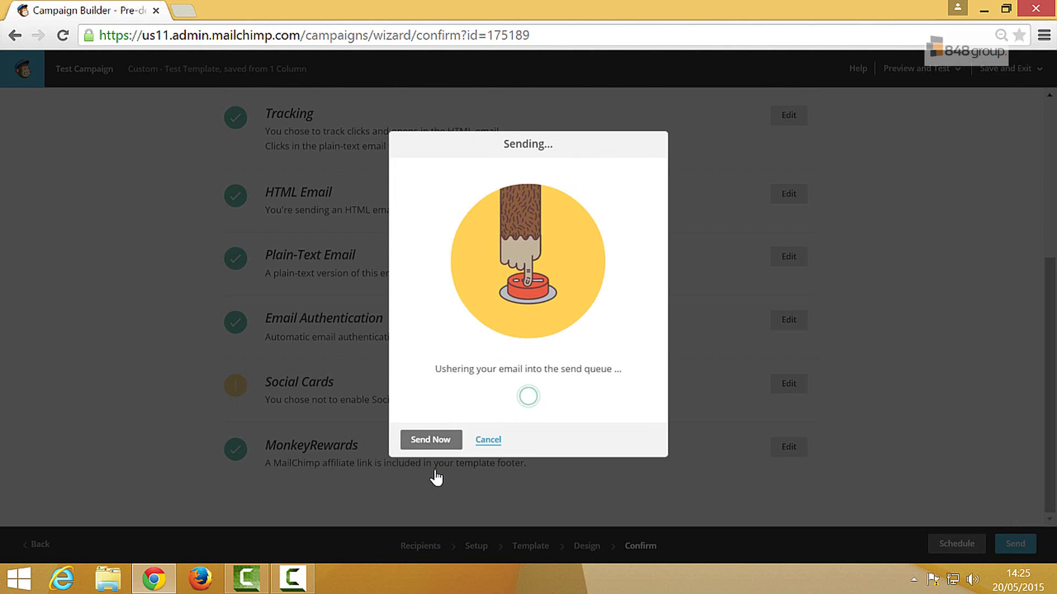